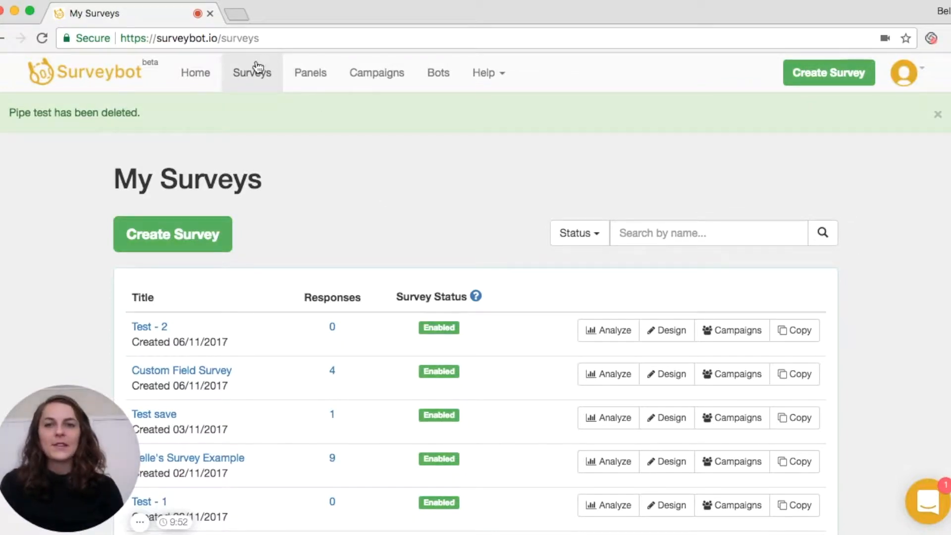
Start a new survey and name it with the owner's first name followed by "Survey Example".
click(217, 244)
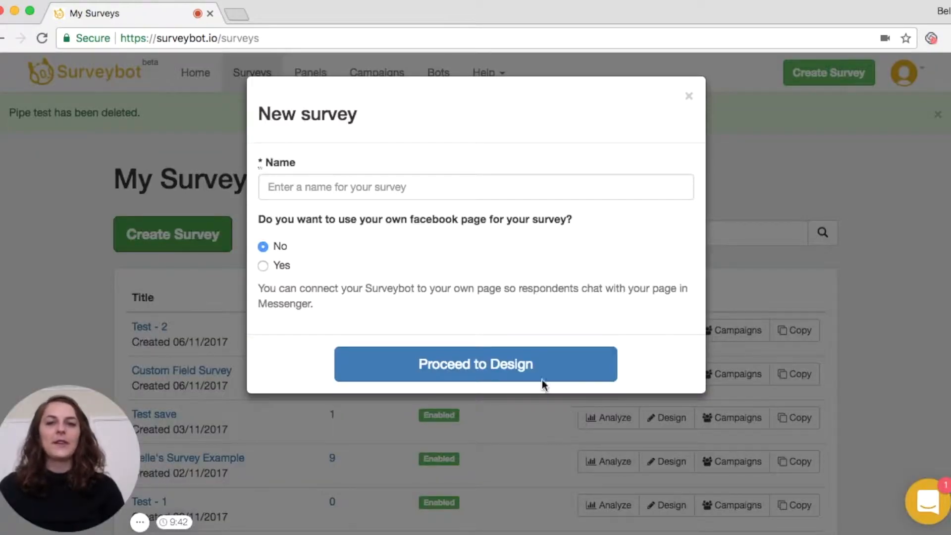
click(405, 188)
text(Belle)
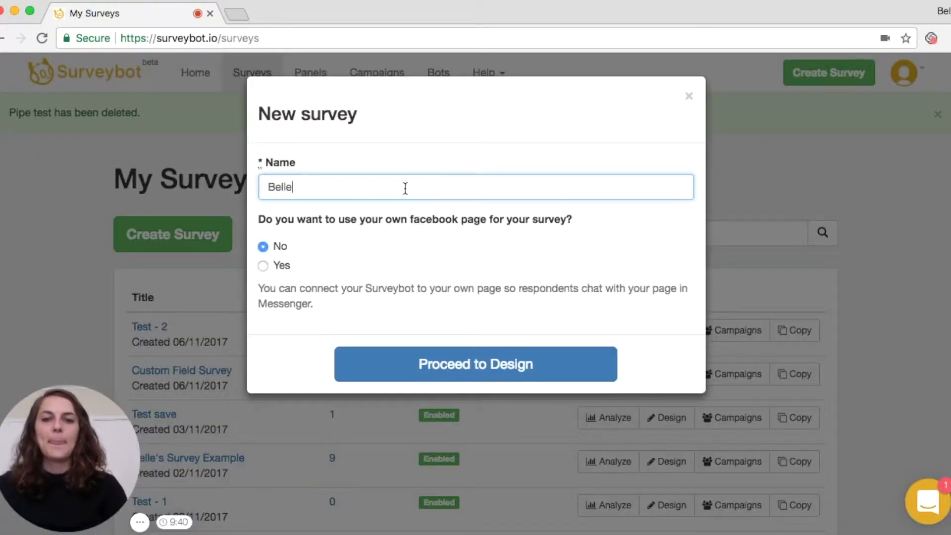
text(')
click(423, 207)
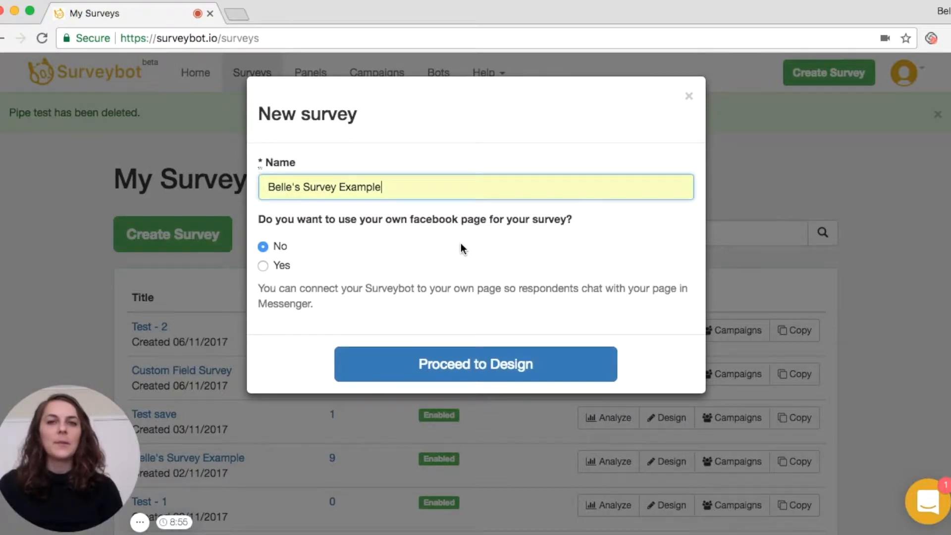
click(263, 267)
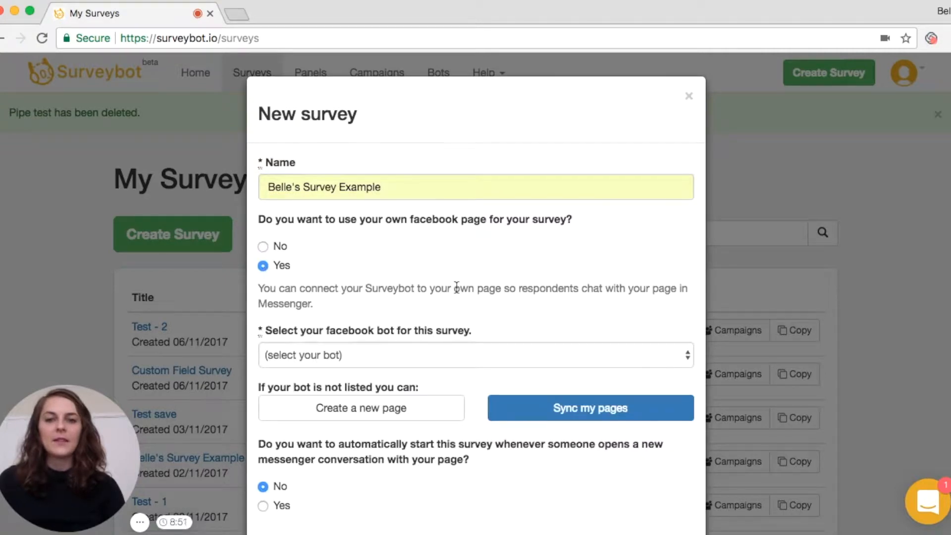
scroll(455, 283, down, 3)
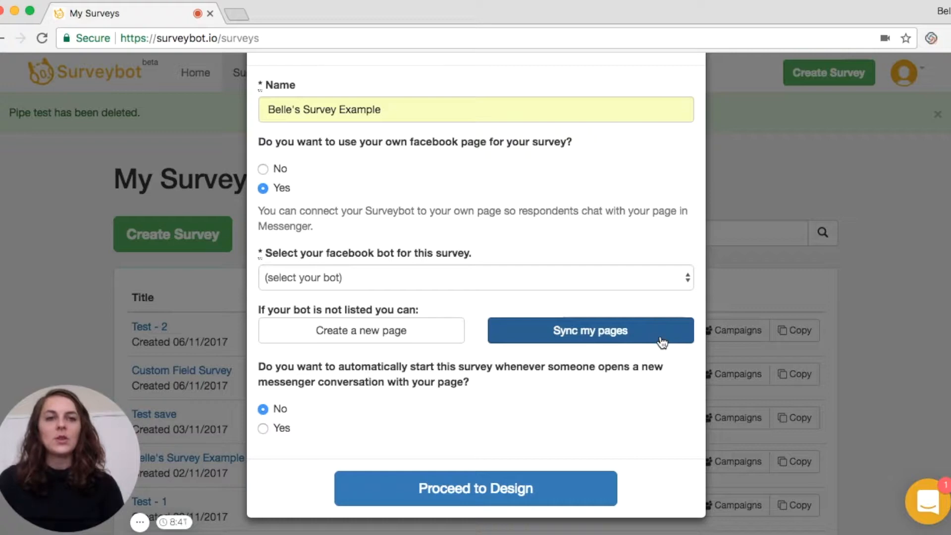
scroll(654, 340, up, 3)
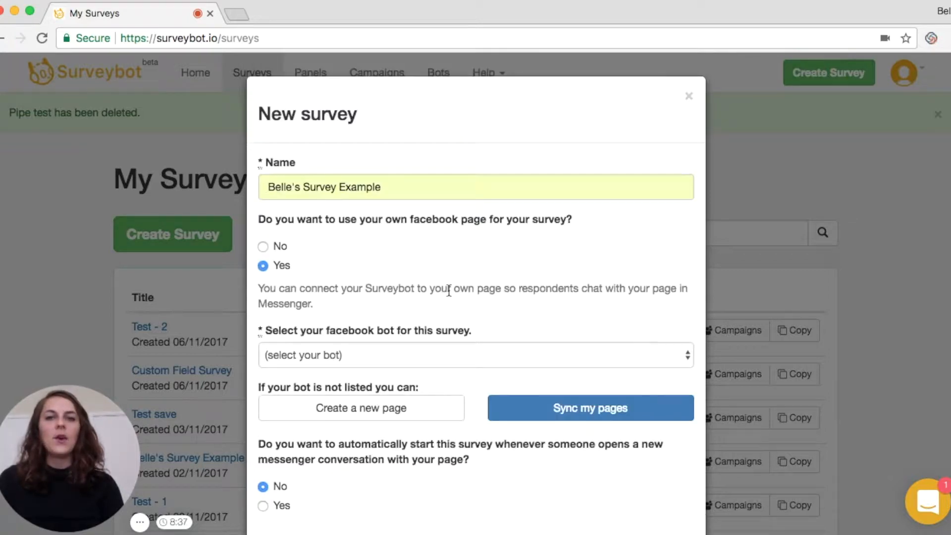
click(263, 246)
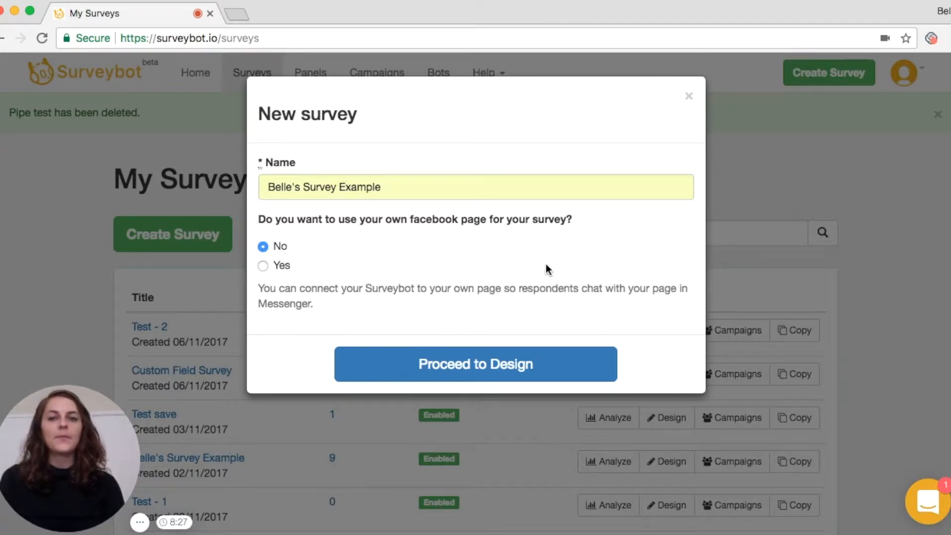
Proceed to the survey design and replace the welcome message with "Hello, do you have a few minutes to take my survey?".
click(512, 359)
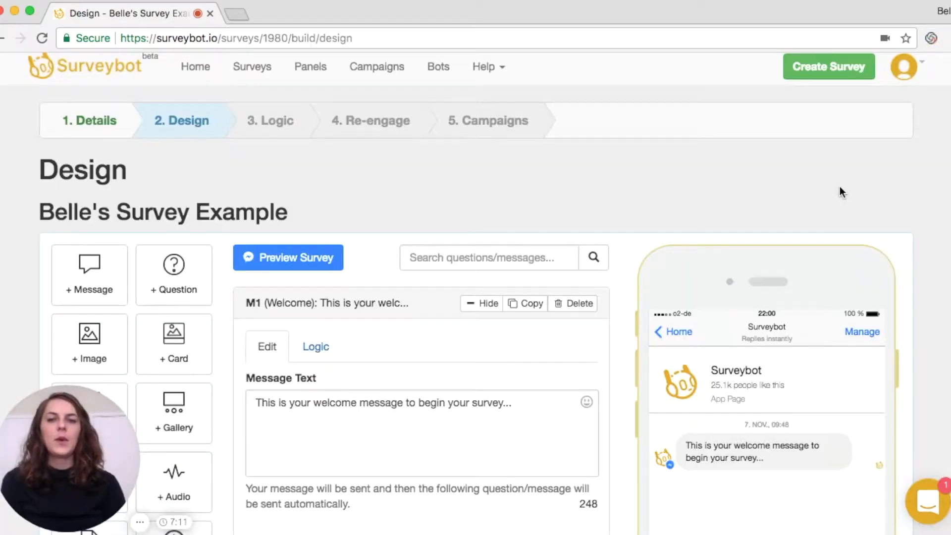
scroll(839, 186, down, 2)
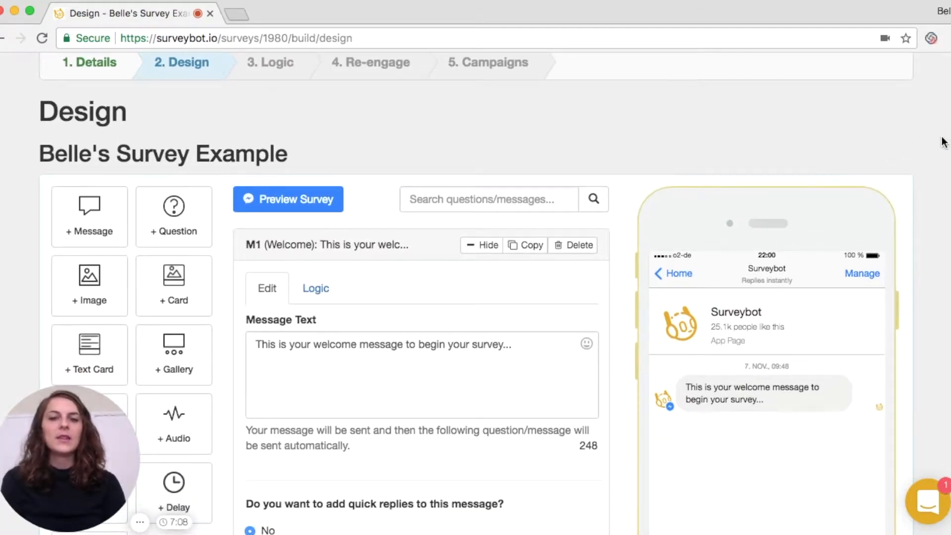
scroll(942, 142, down, 2)
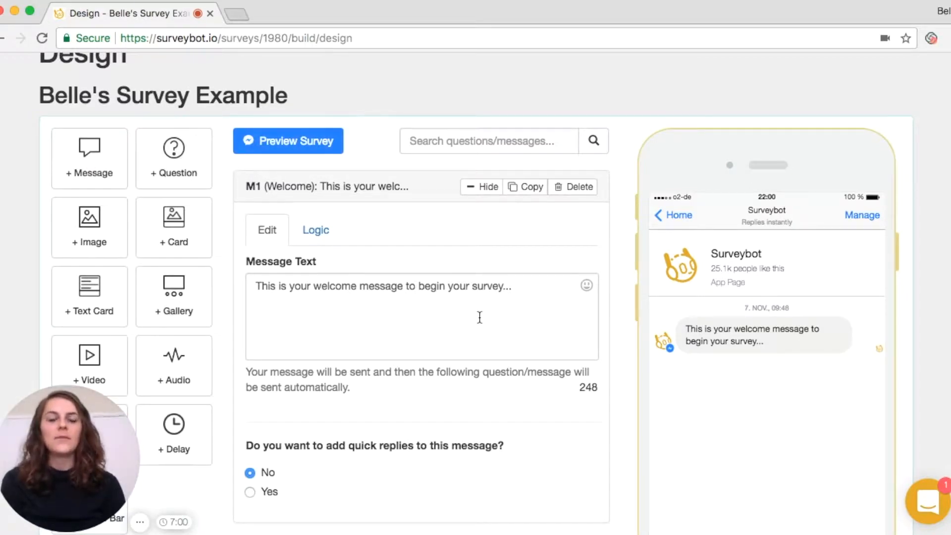
click(419, 287)
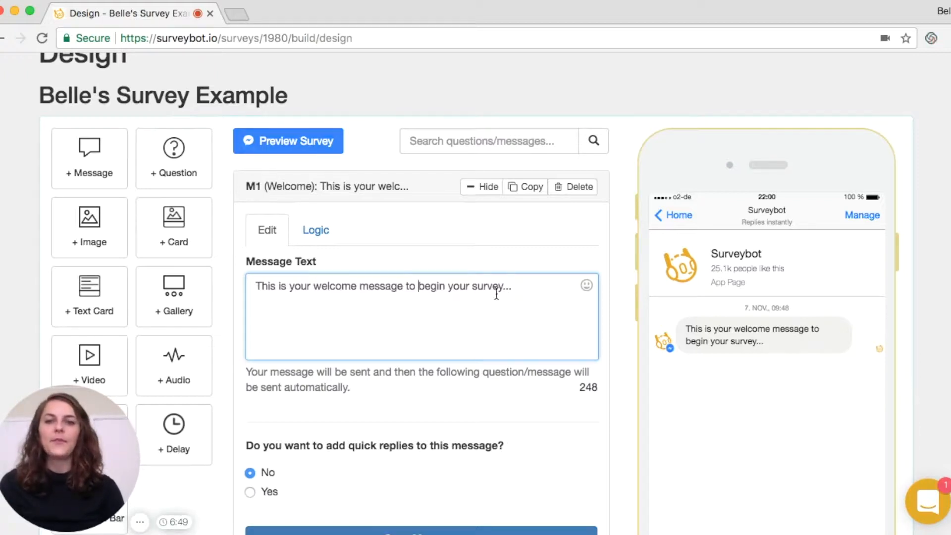
drag(517, 287, 250, 278)
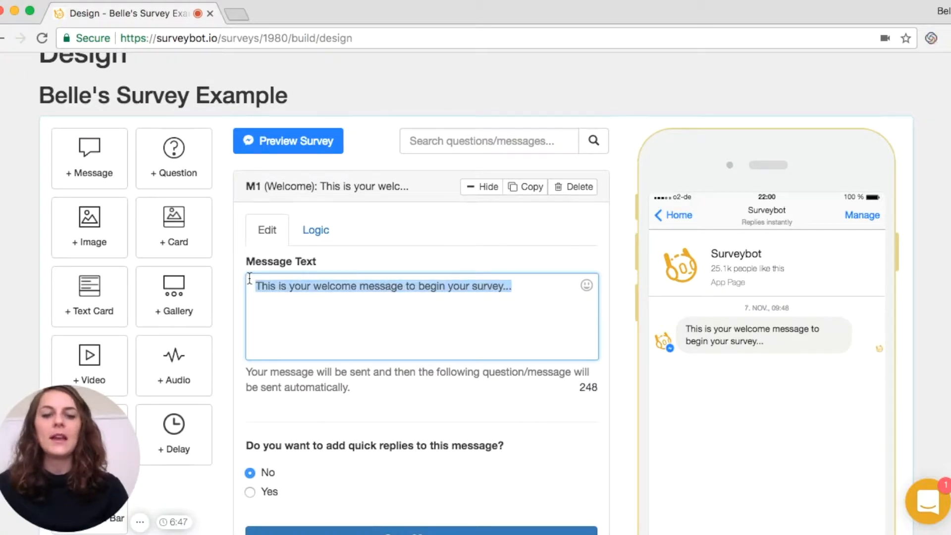
text(Hello, do you have a few minutes to take my survey?)
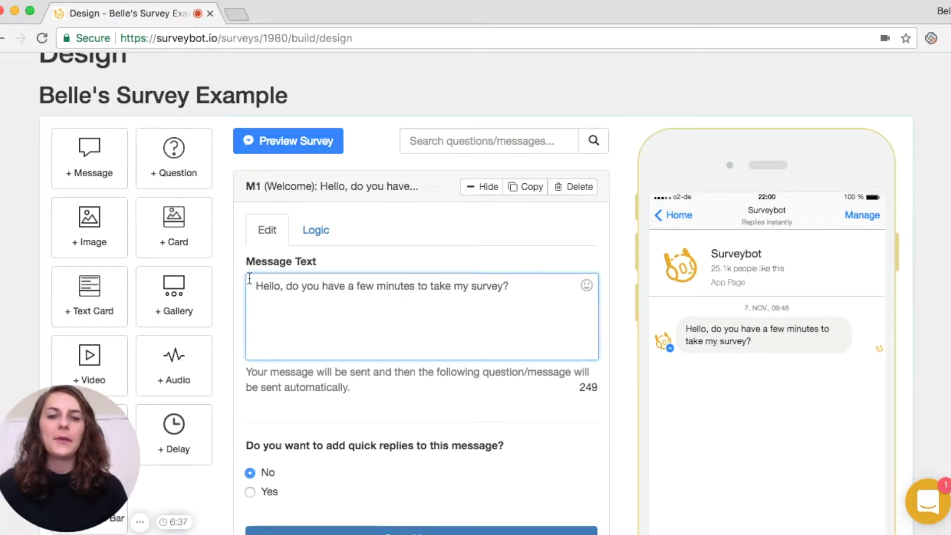
Enable quick replies on the welcome message and enter "Sure!" as the first reply choice.
scroll(251, 279, down, 3)
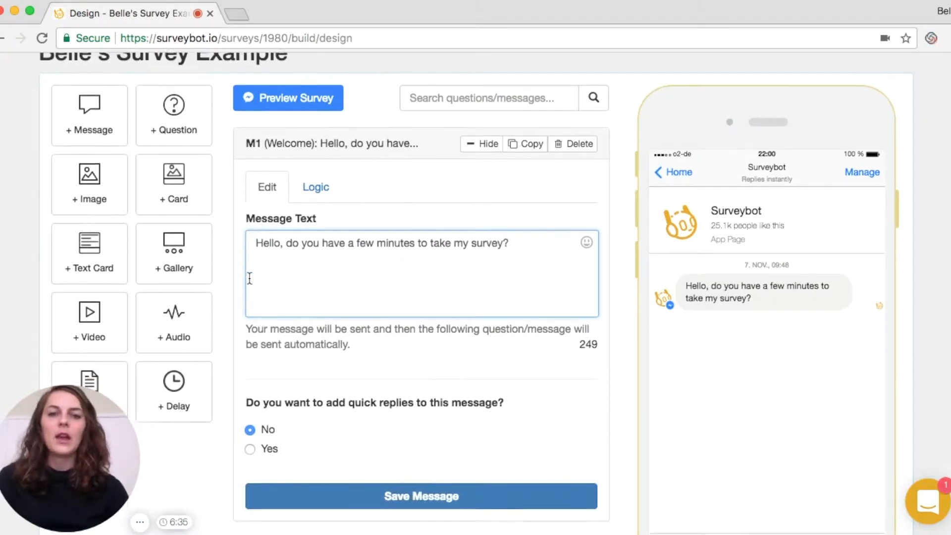
click(251, 421)
click(349, 482)
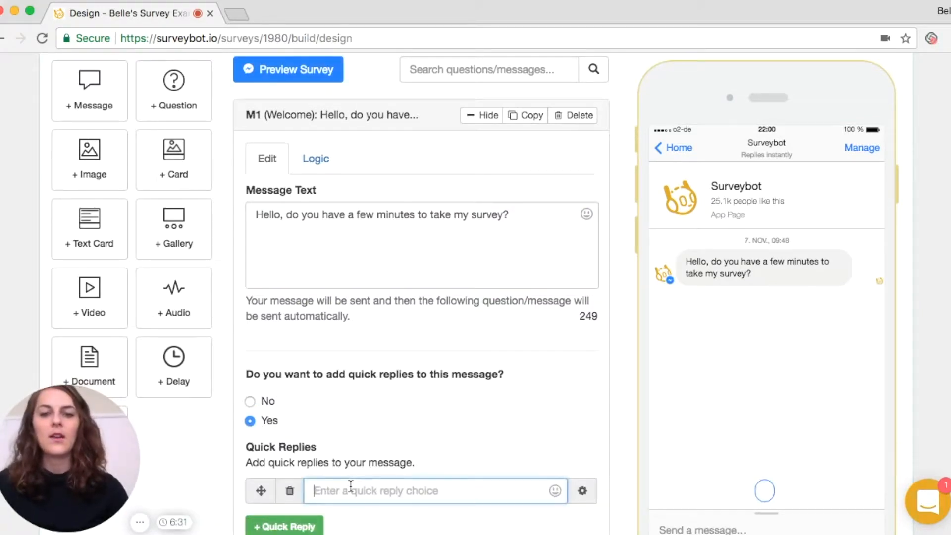
text(Sure!)
scroll(351, 486, down, 4)
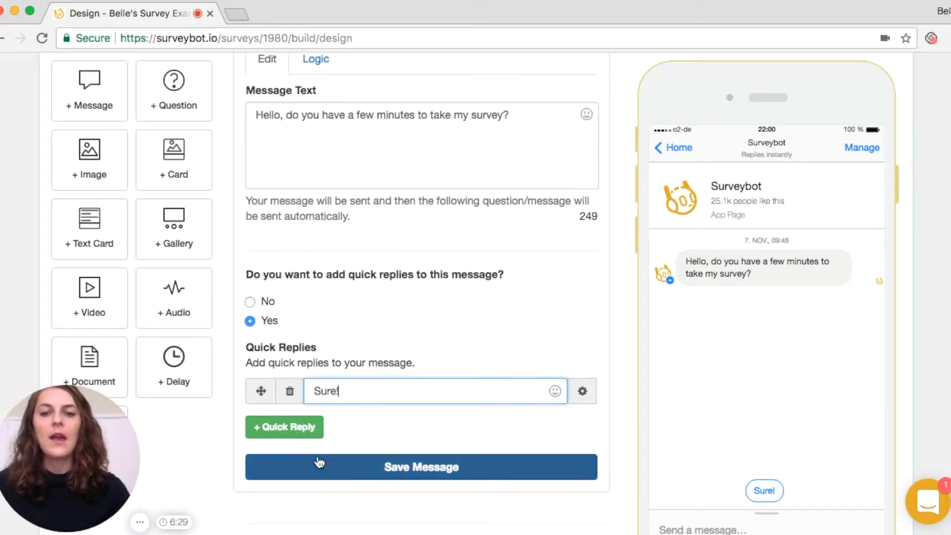
Add a second quick reply "No thanks." to the welcome message and save the message.
click(304, 427)
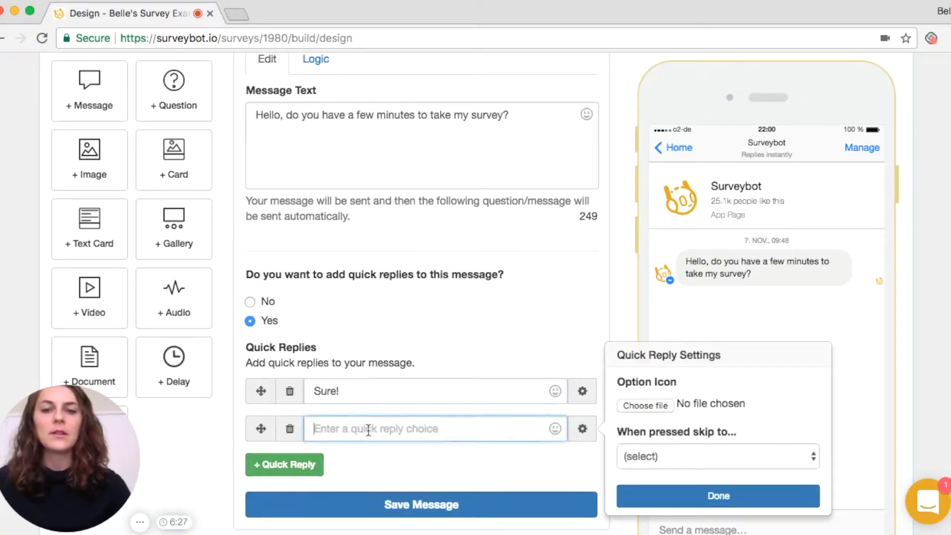
click(369, 426)
text(No thanks.)
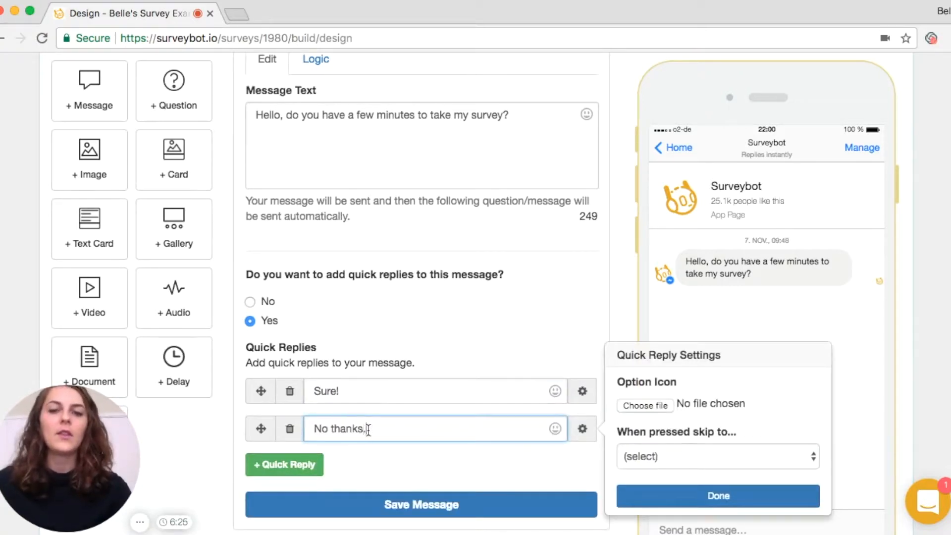
scroll(368, 427, down, 3)
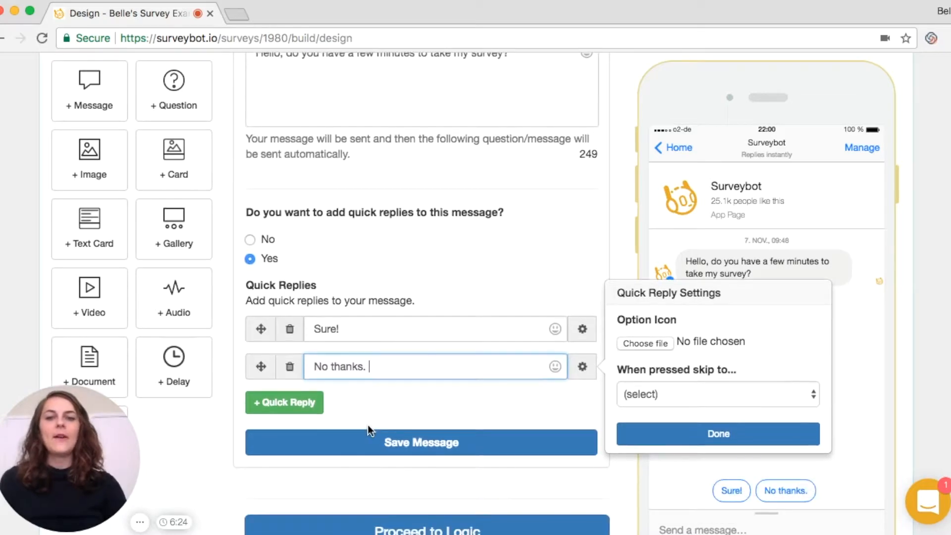
click(415, 444)
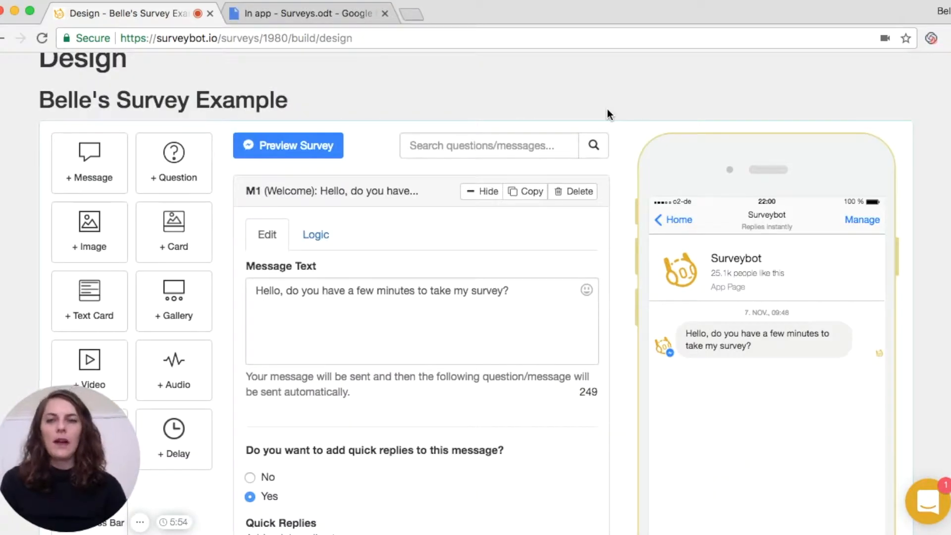
Add and save the multiple-choice question "Great, thanks! Where do you prefer to buy clothes?" with options Always online, Sometimes online and Always in a store.
drag(187, 170, 350, 276)
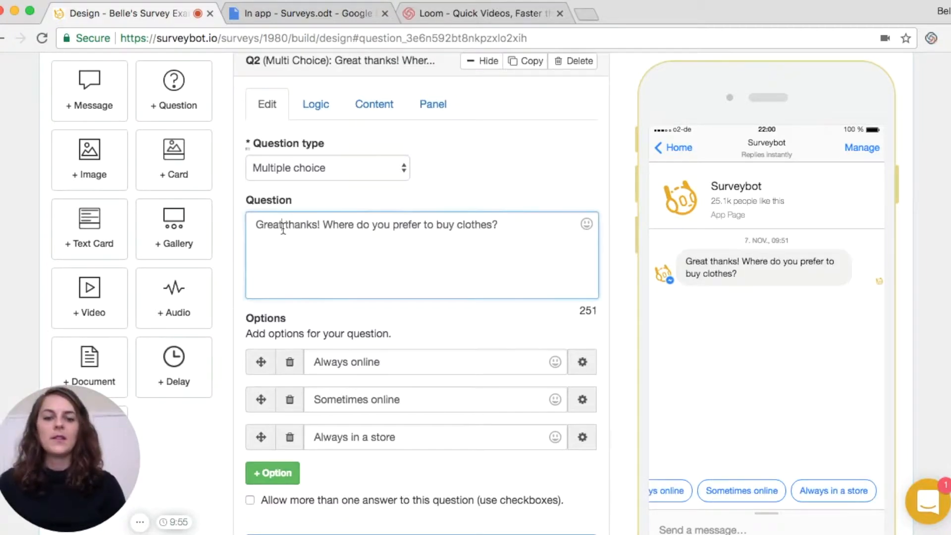
text(,)
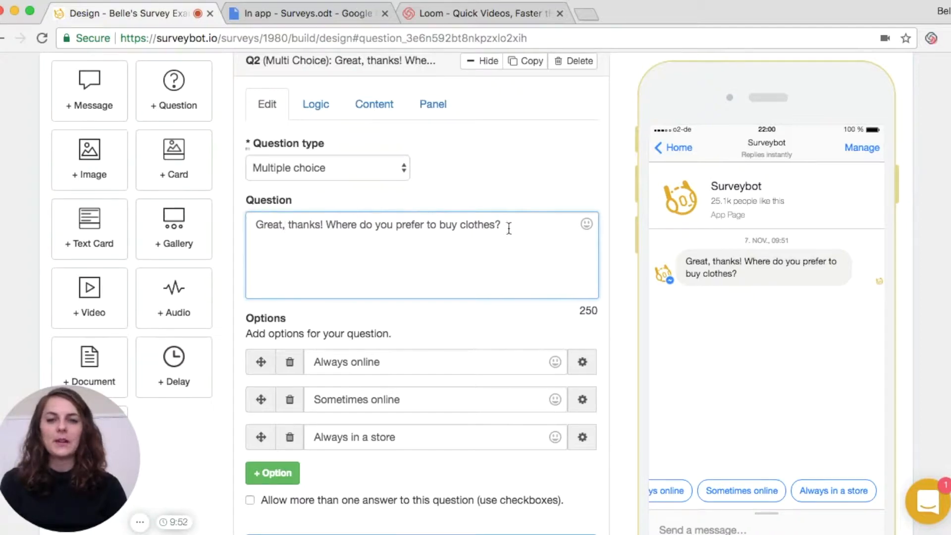
scroll(509, 228, down, 2)
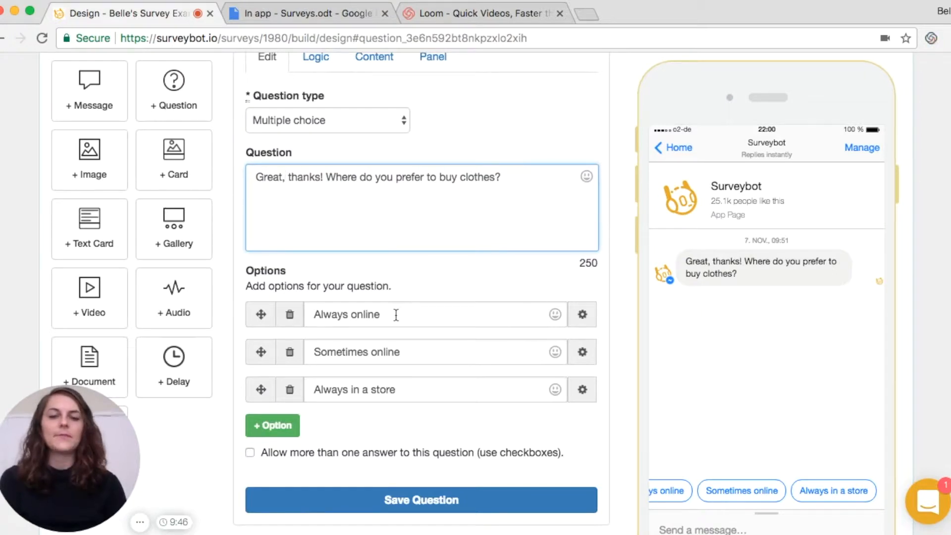
drag(396, 315, 297, 314)
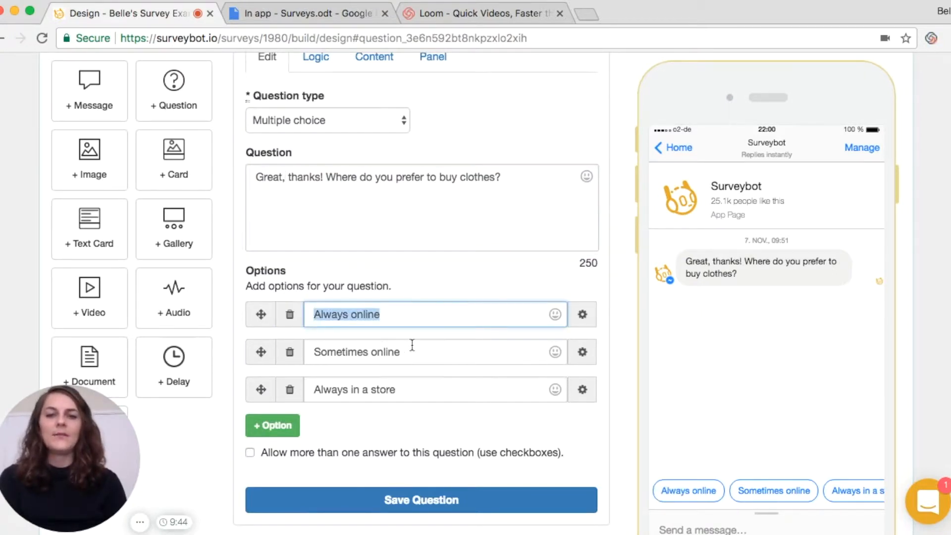
drag(412, 352, 300, 353)
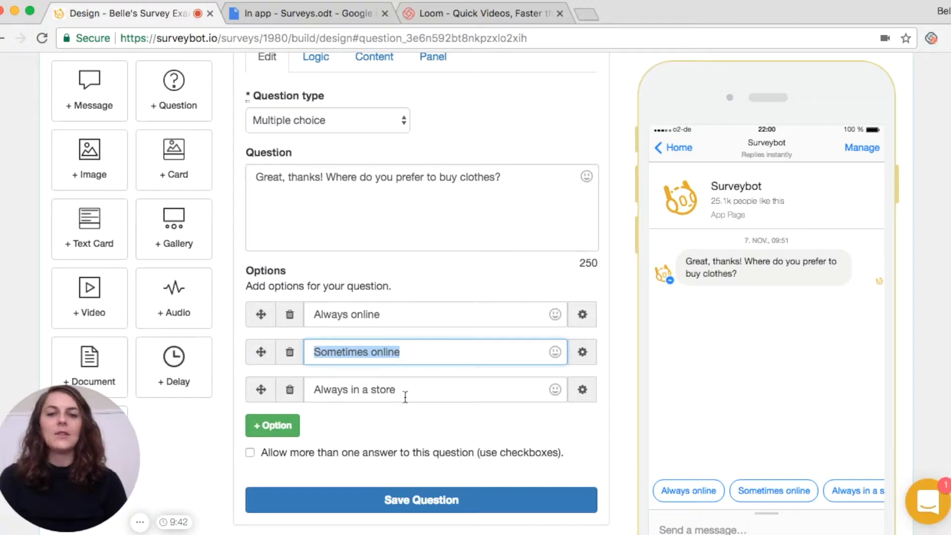
drag(401, 391, 311, 389)
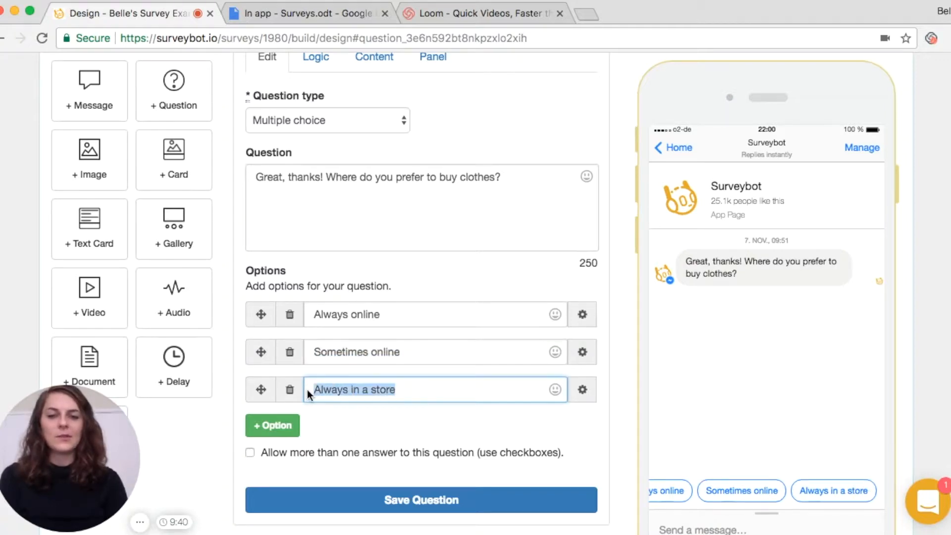
scroll(489, 396, down, 5)
scroll(489, 396, up, 6)
scroll(488, 396, down, 3)
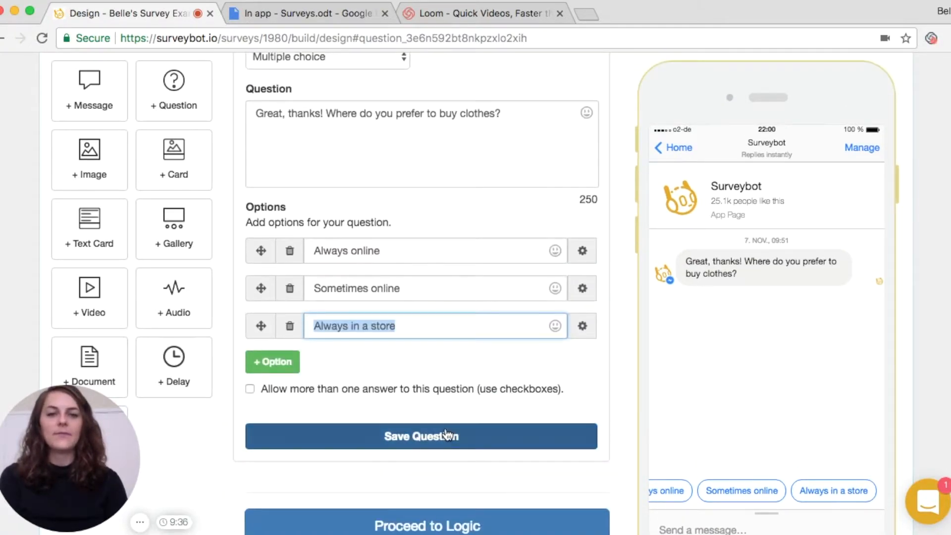
click(524, 428)
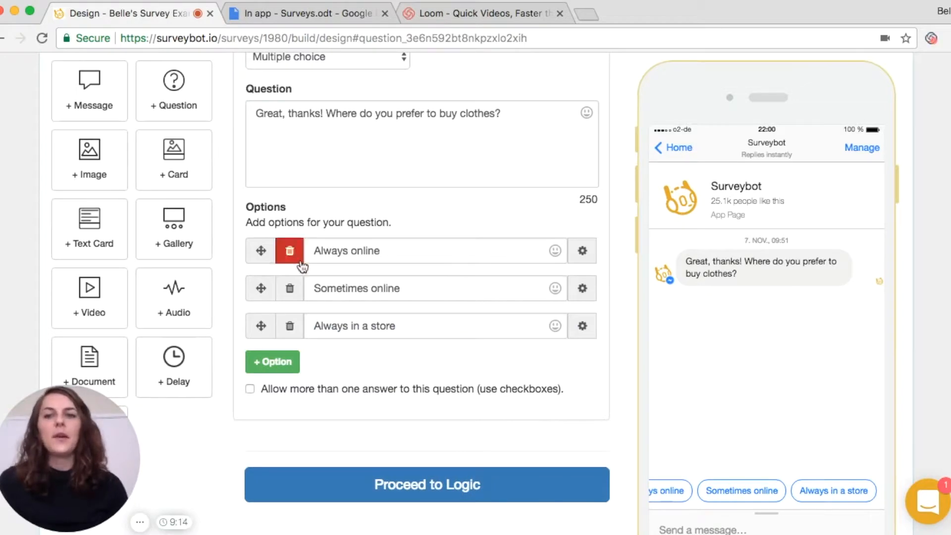
Add a star rating question below the multiple-choice question reading "How would you currently rate your online shopping experience?".
click(176, 101)
drag(202, 131, 333, 231)
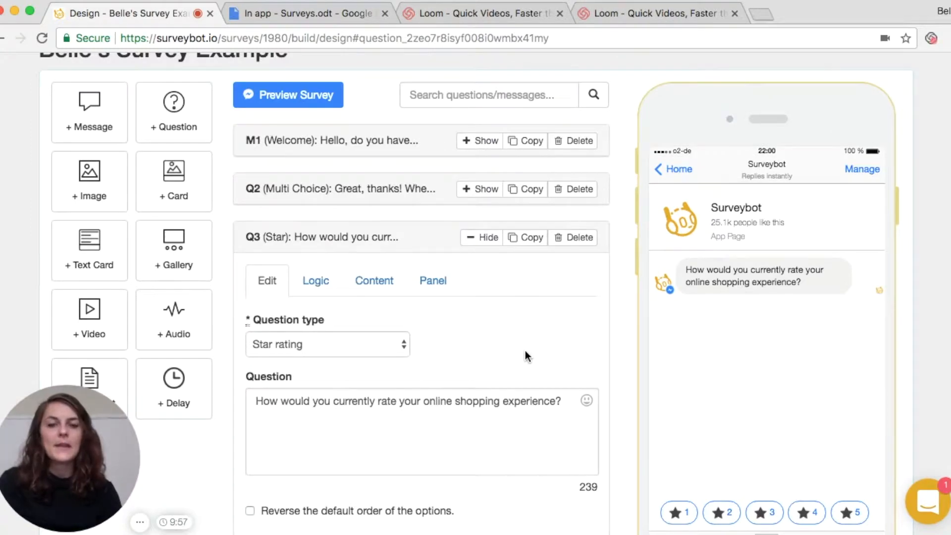
click(401, 345)
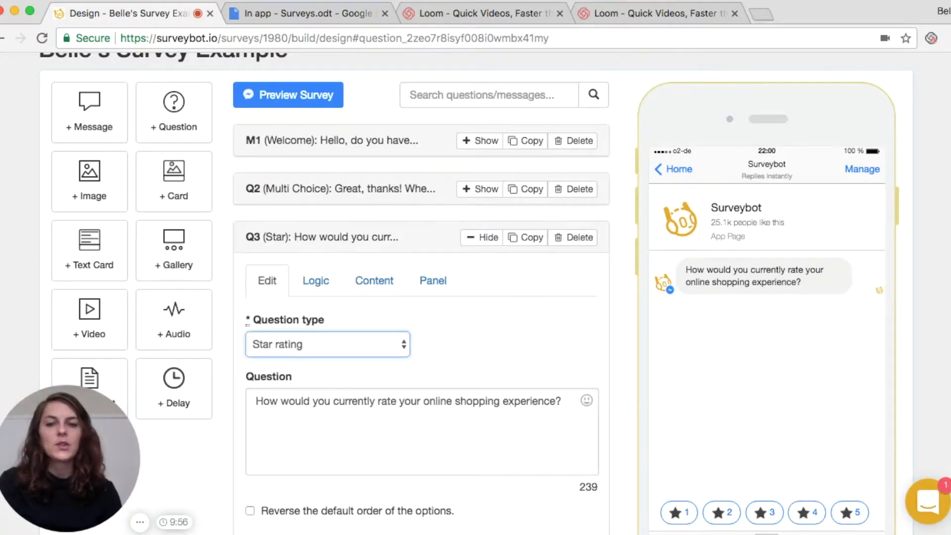
scroll(463, 416, down, 1)
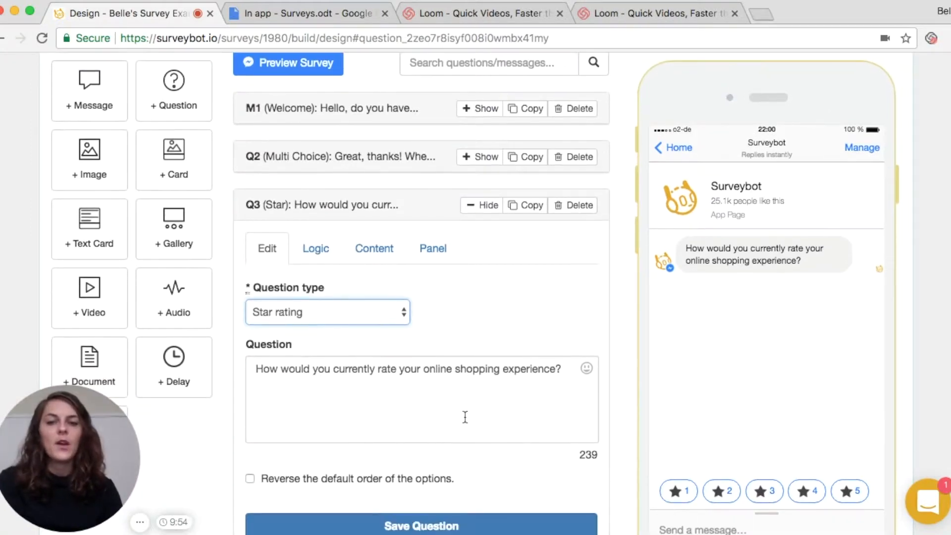
scroll(284, 389, down, 2)
click(256, 295)
drag(256, 295, 342, 303)
drag(479, 302, 548, 296)
click(569, 297)
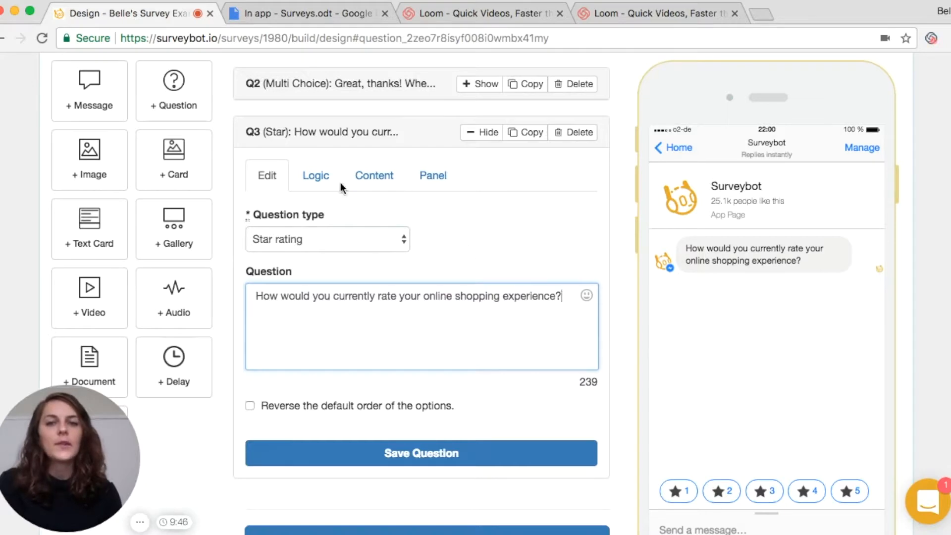
Examine the star rating question's jump logic and send logic options, including the keyword and quiz-answer variants.
click(317, 181)
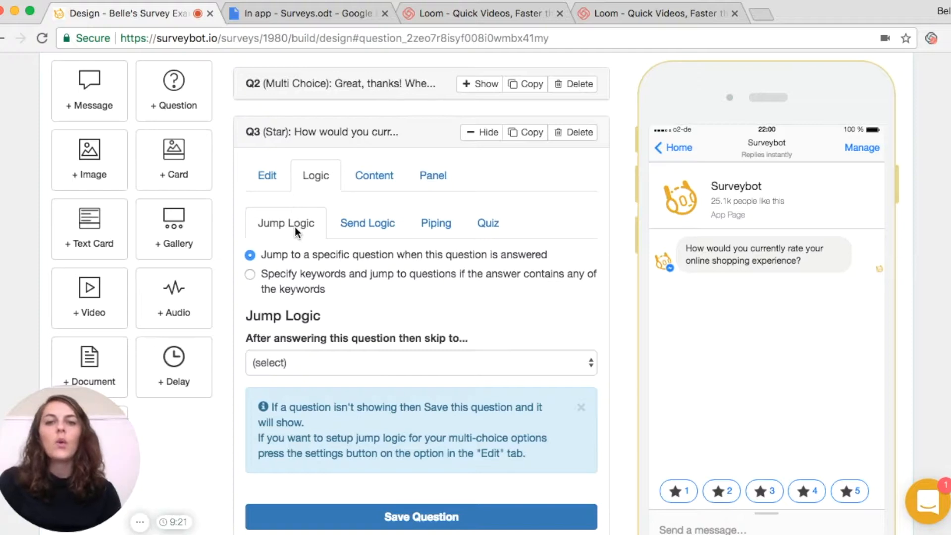
click(251, 274)
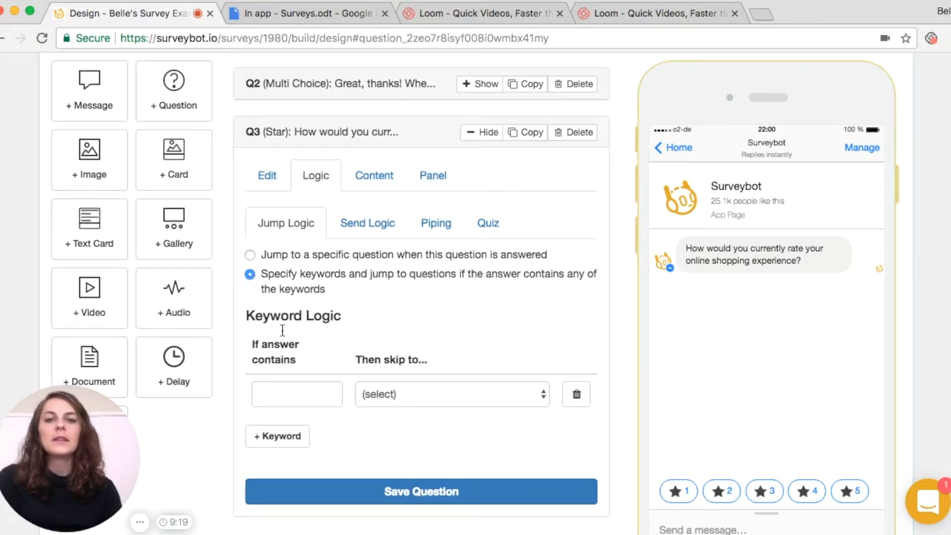
click(376, 226)
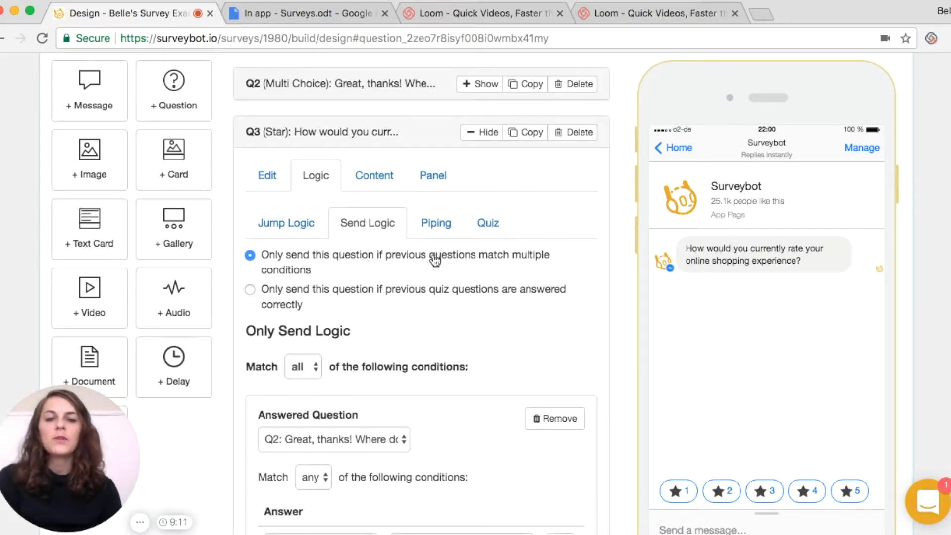
drag(430, 255, 531, 271)
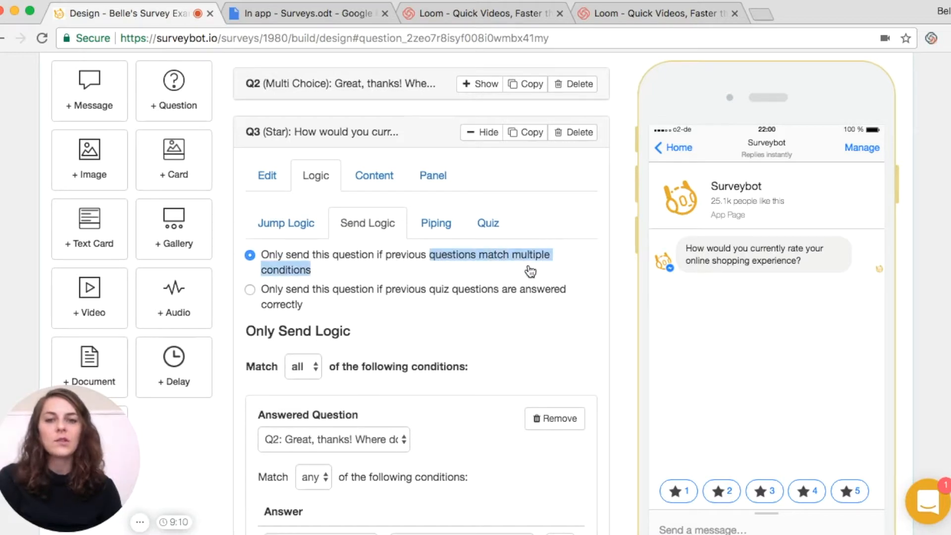
click(461, 276)
drag(392, 290, 436, 310)
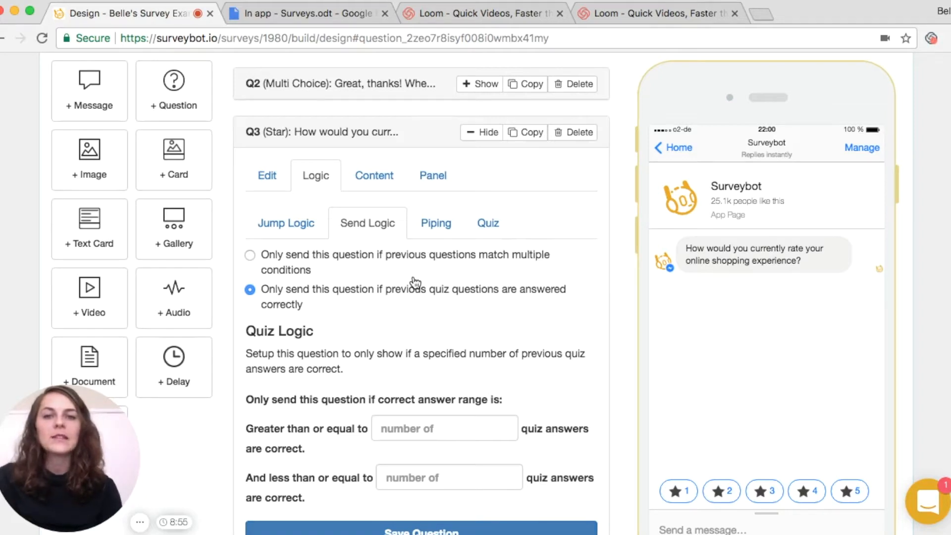
click(250, 256)
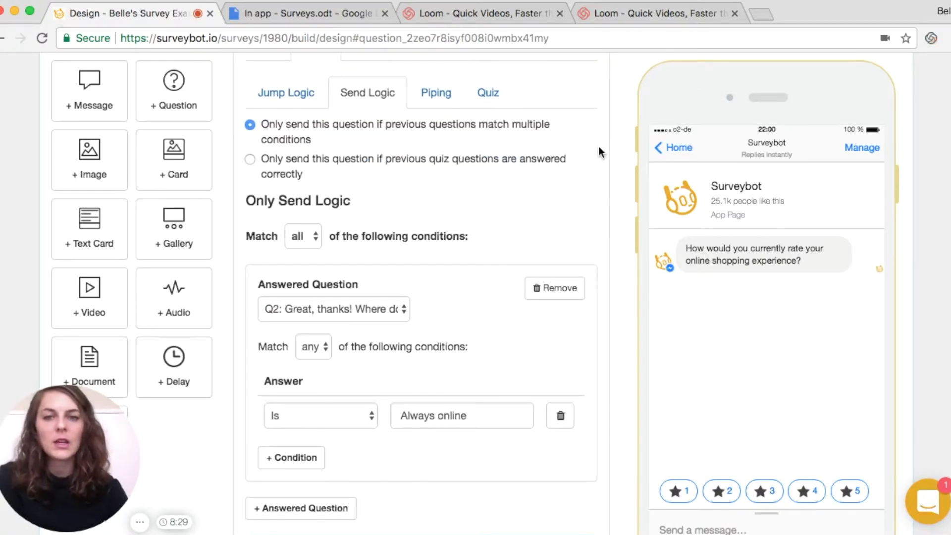
Set the star rating question's send logic to match any of the conditions, based on the answered question Q2.
scroll(599, 147, down, 3)
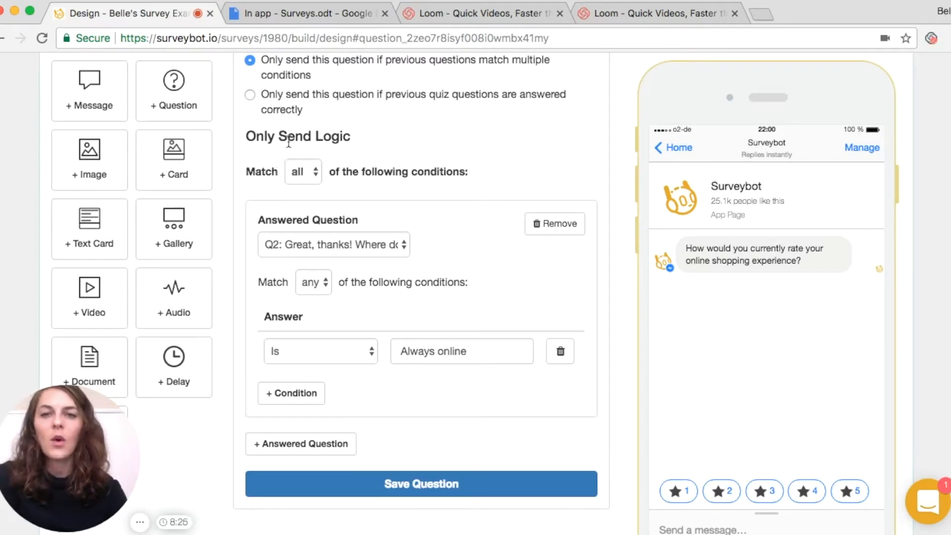
click(313, 173)
click(308, 188)
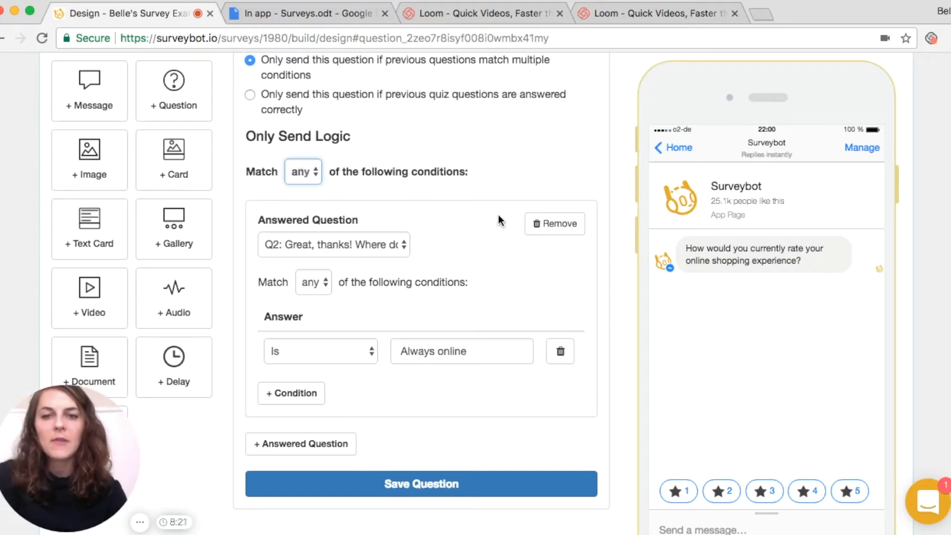
scroll(499, 214, down, 1)
click(347, 203)
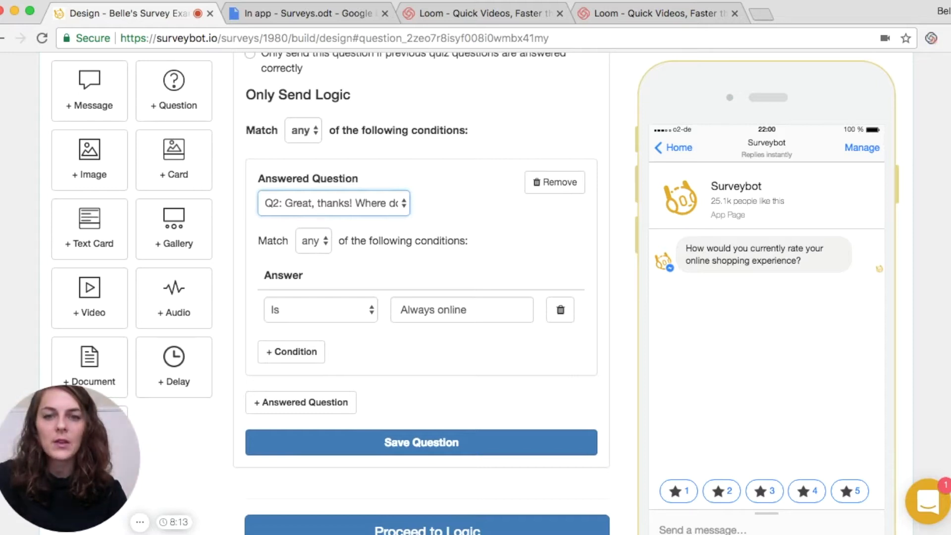
scroll(379, 267, down, 2)
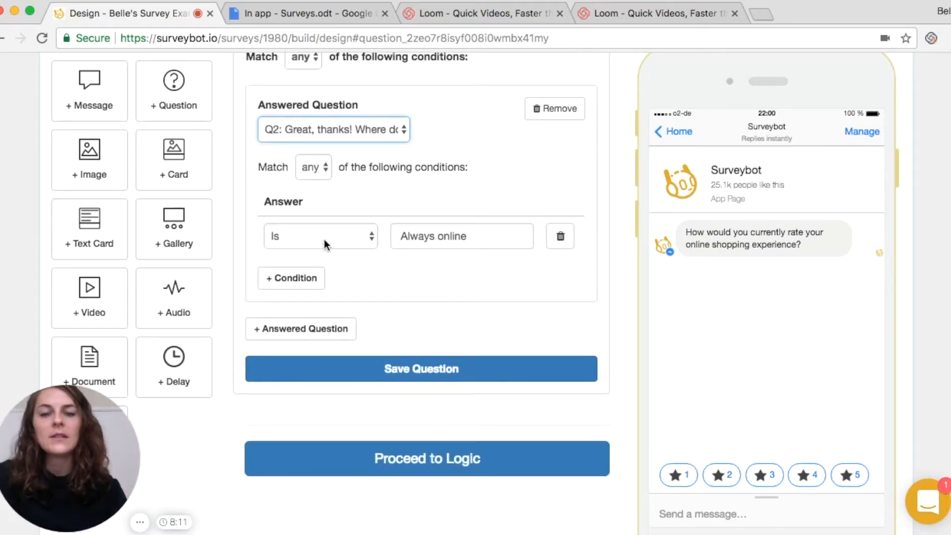
Add a second Q2 answer condition, Is "Sometimes online", below the "Always online" condition.
drag(490, 236, 372, 235)
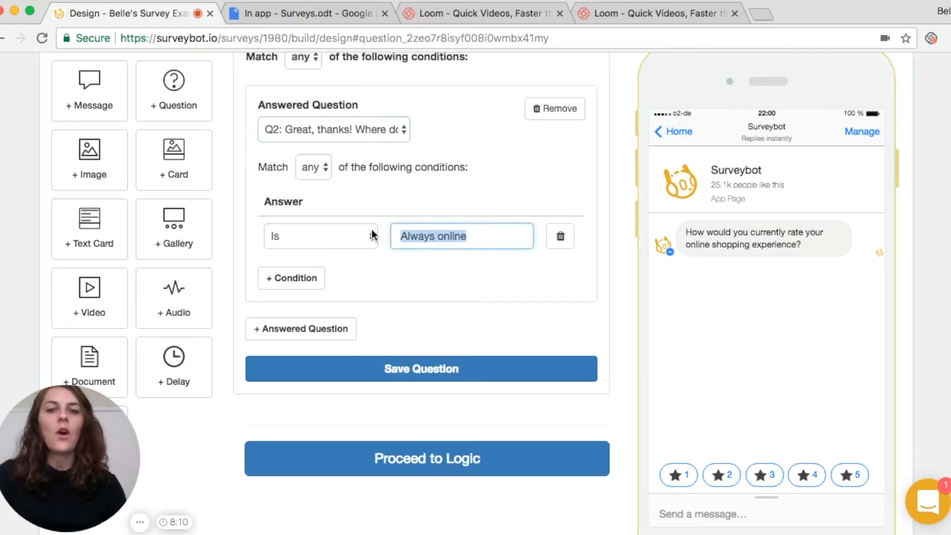
click(415, 289)
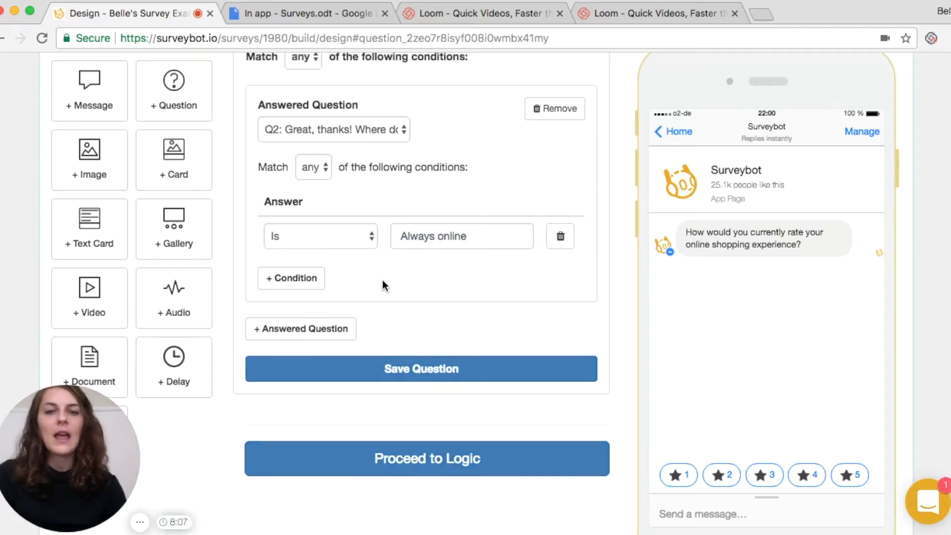
click(307, 276)
click(444, 284)
text(Someone)
key(BackSpace)
text(times online)
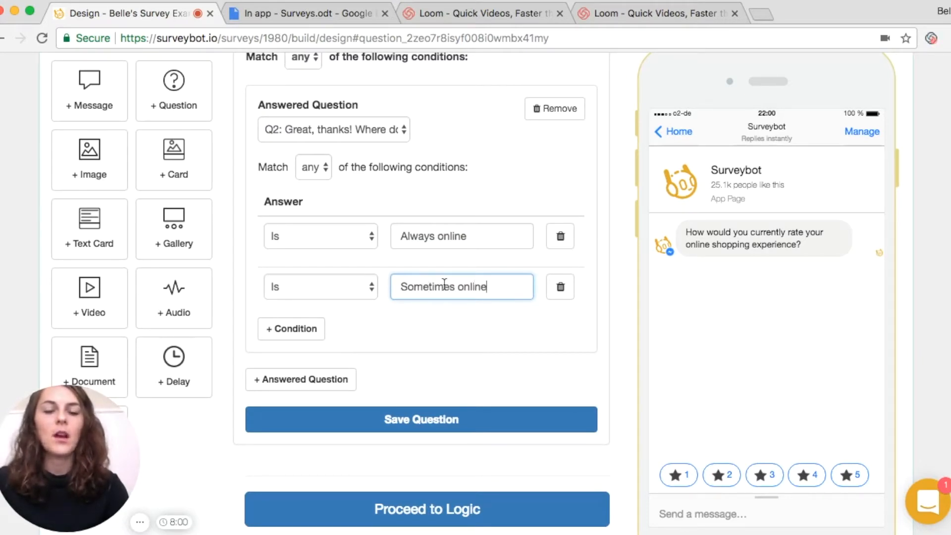
click(518, 326)
Return to the star rating question's edit view and save the question.
scroll(518, 327, up, 5)
scroll(518, 327, down, 3)
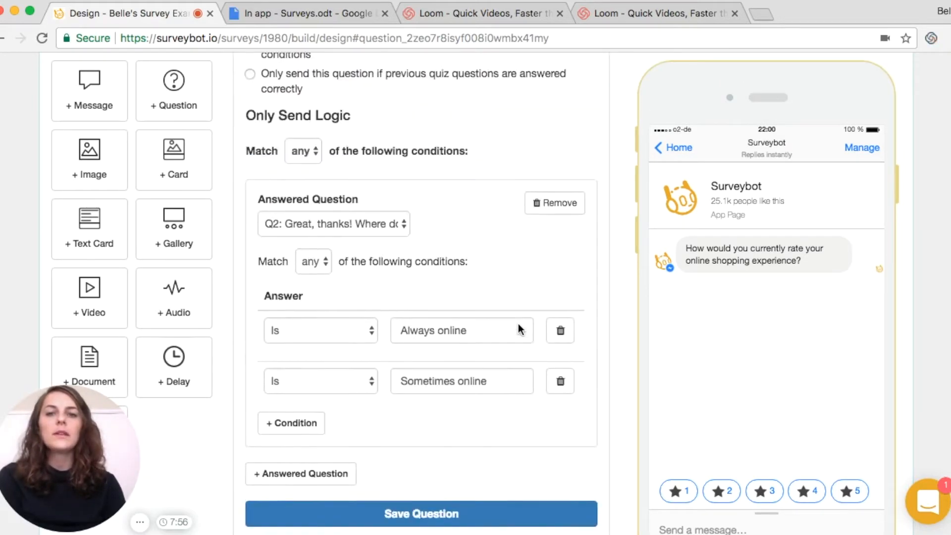
scroll(518, 327, up, 5)
click(268, 233)
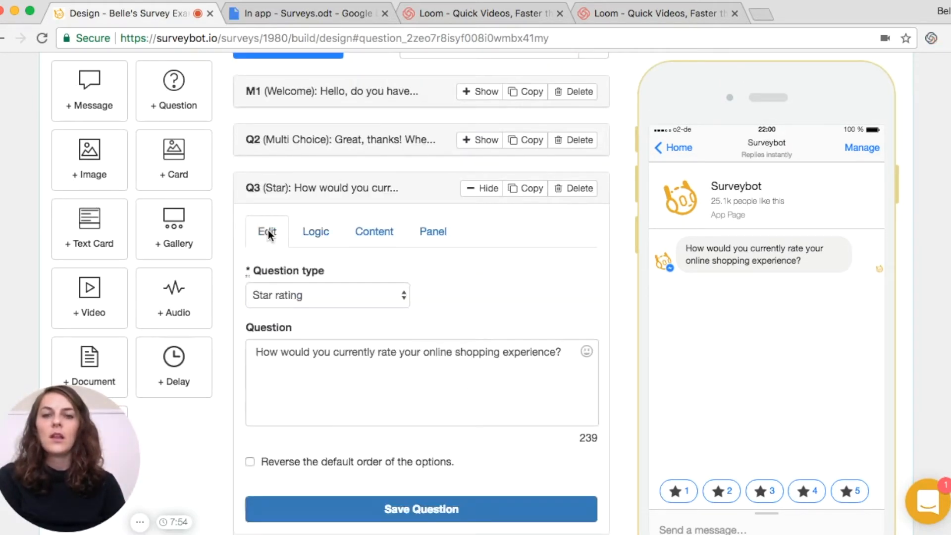
scroll(421, 301, down, 2)
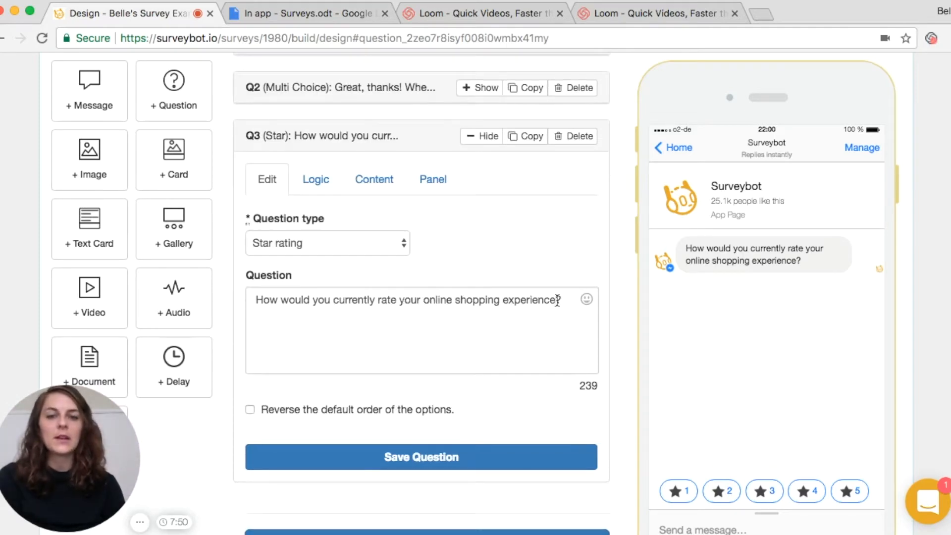
scroll(557, 301, up, 2)
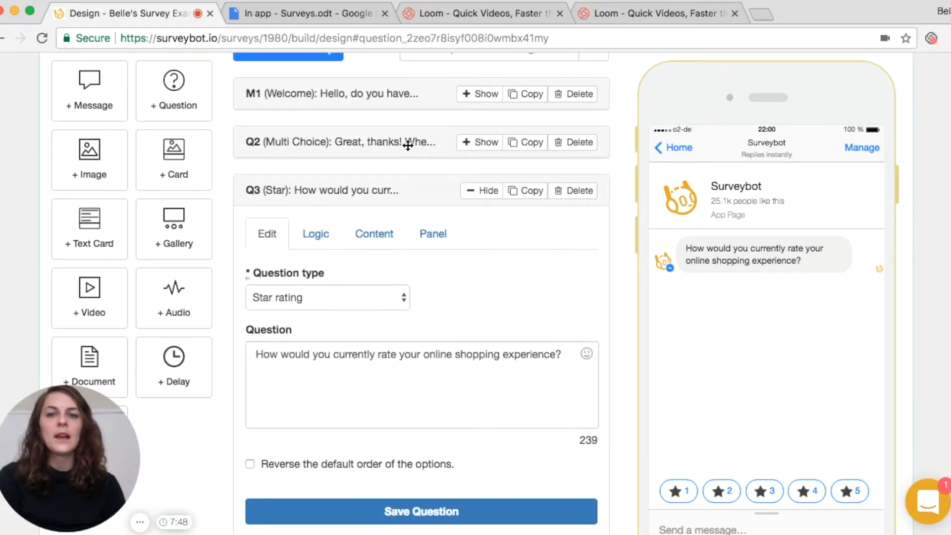
scroll(480, 322, down, 5)
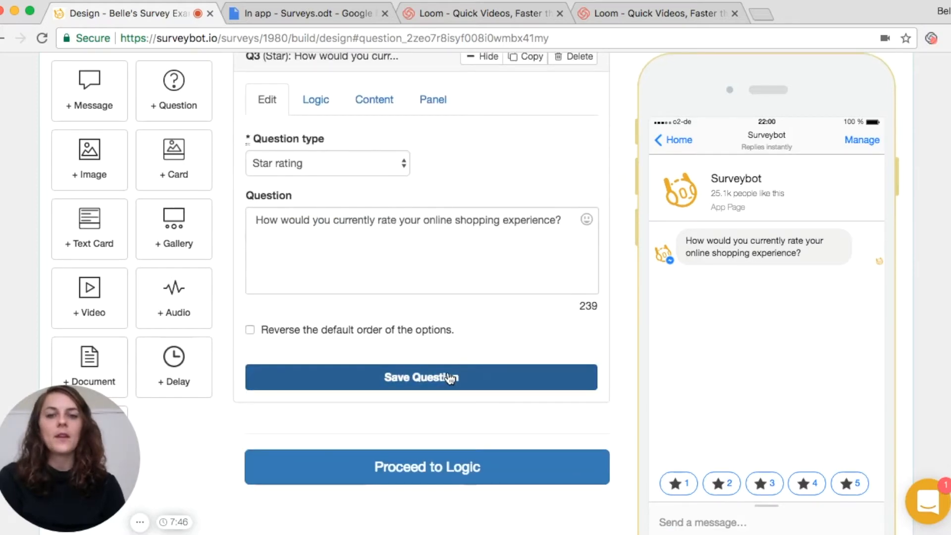
click(483, 382)
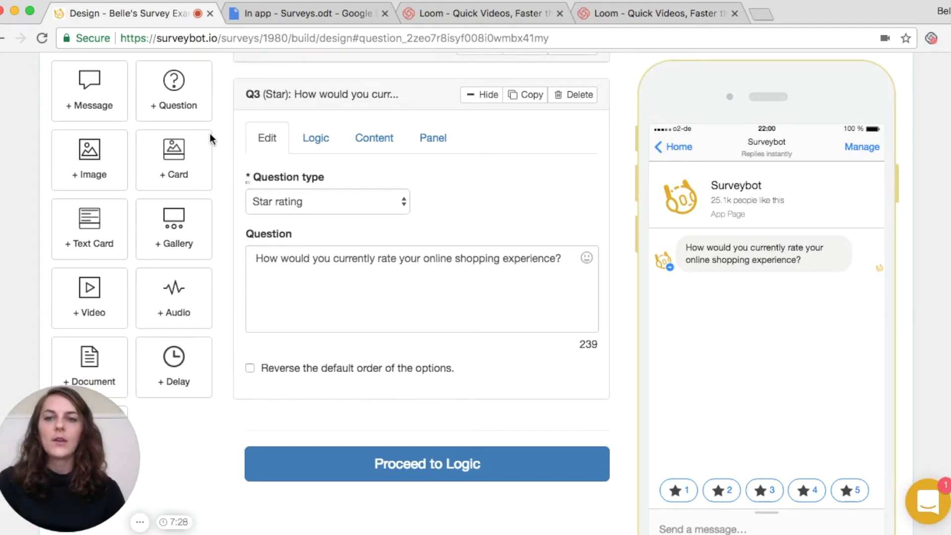
Add a Number question below the star rating question reading "How far are you willing to travel to go to buy clothes? (minutes)".
drag(181, 94, 353, 276)
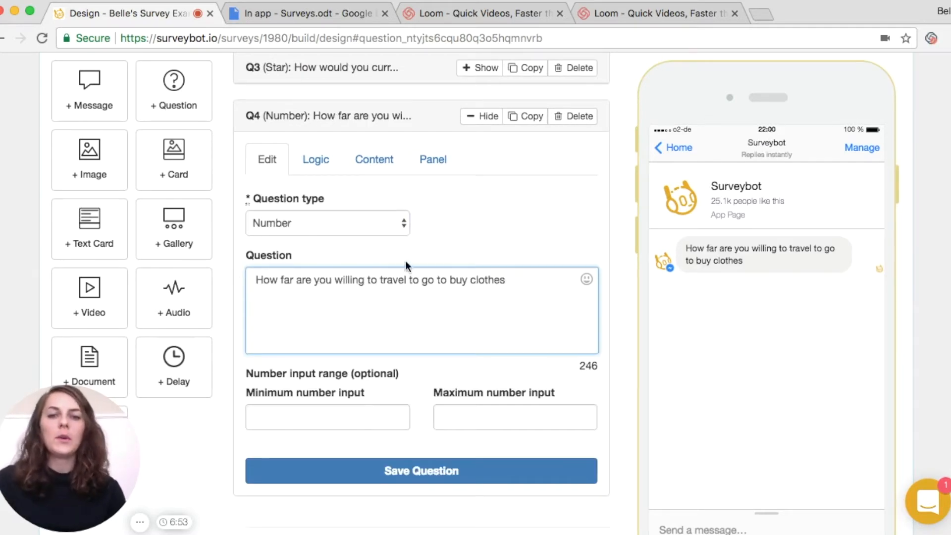
text(?)
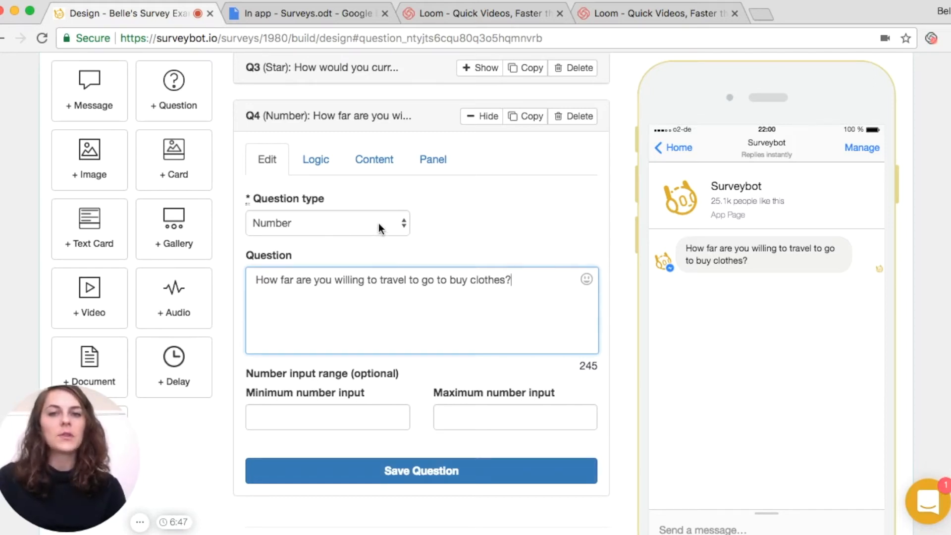
text((minutes))
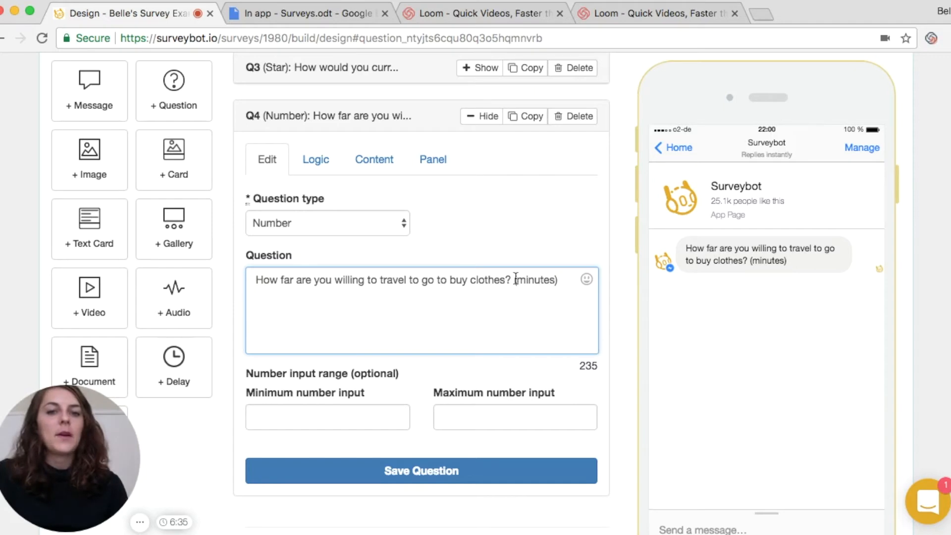
drag(516, 279, 558, 279)
click(506, 229)
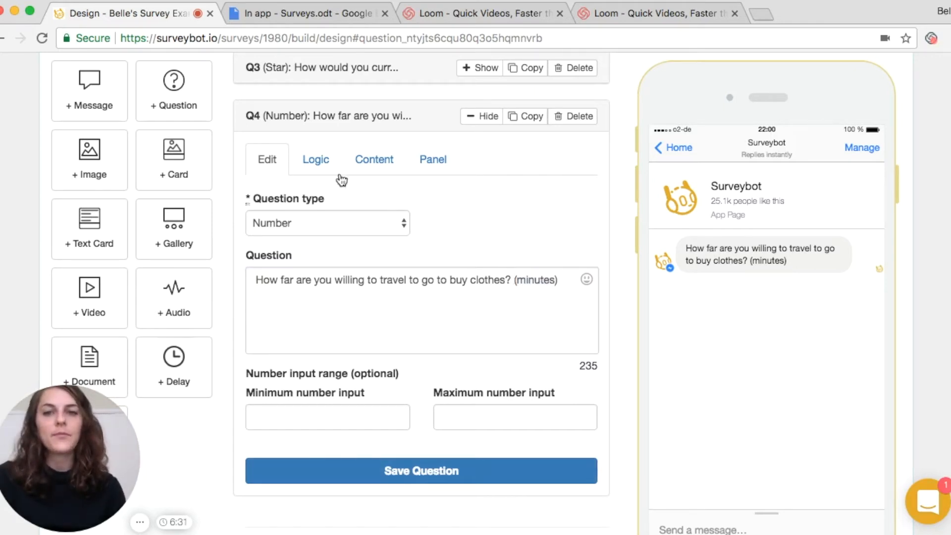
Set the travel question to be sent only if the answer to Q2 is "Always in a store", and save it.
click(322, 167)
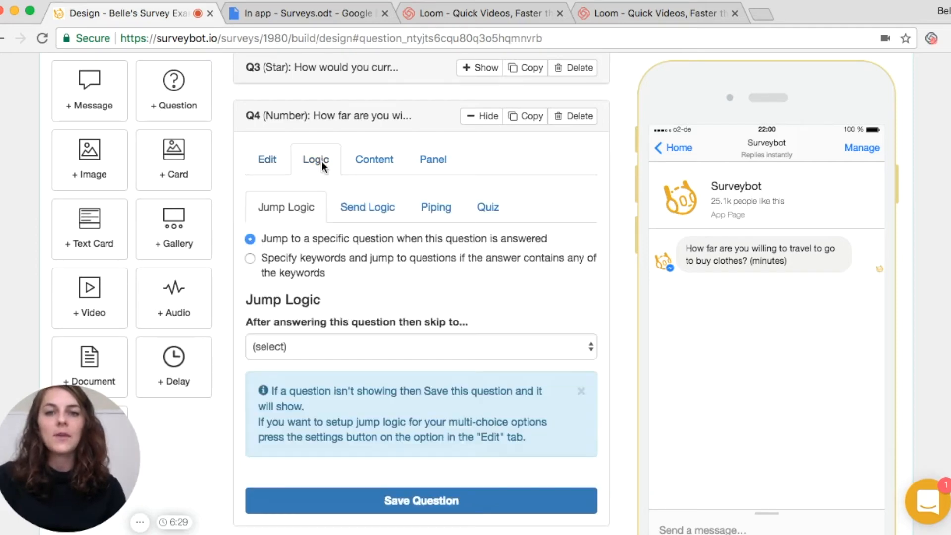
click(372, 208)
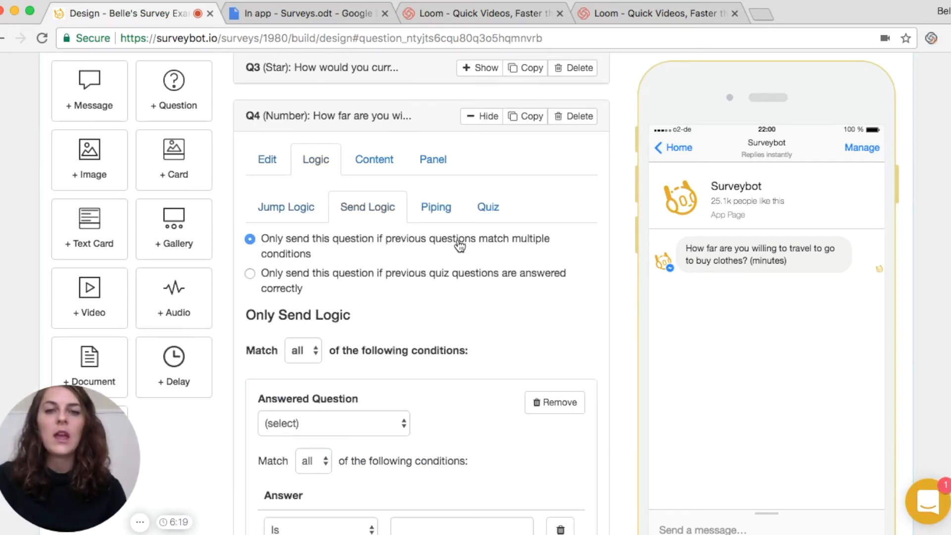
scroll(454, 300, down, 5)
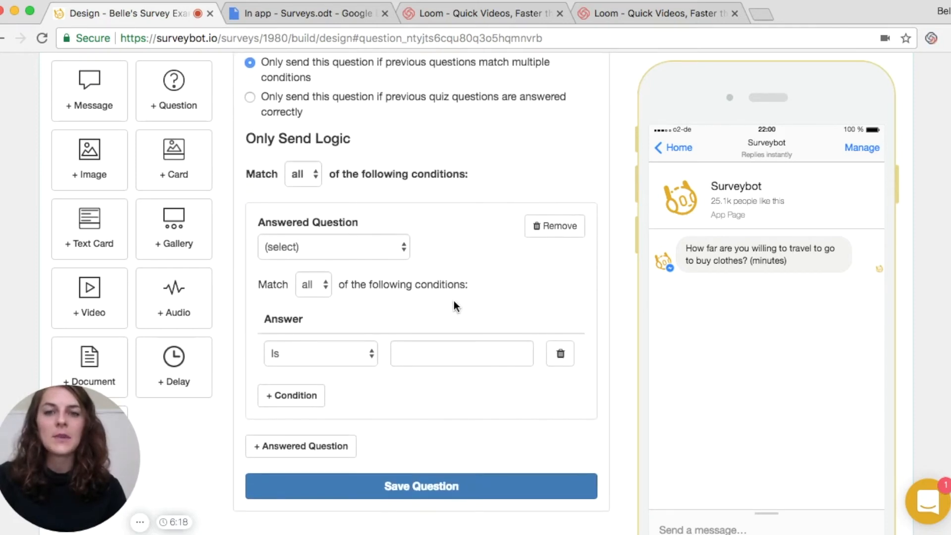
click(354, 245)
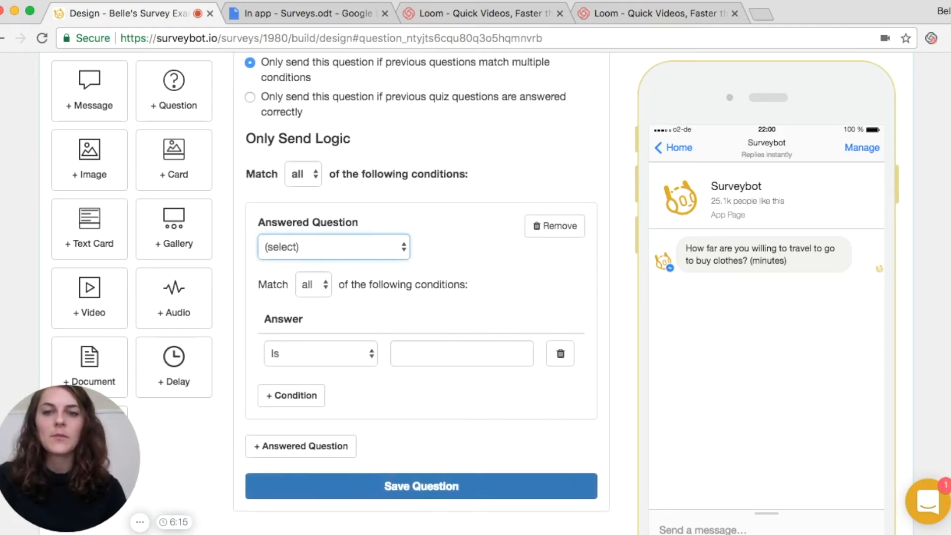
click(376, 274)
click(426, 352)
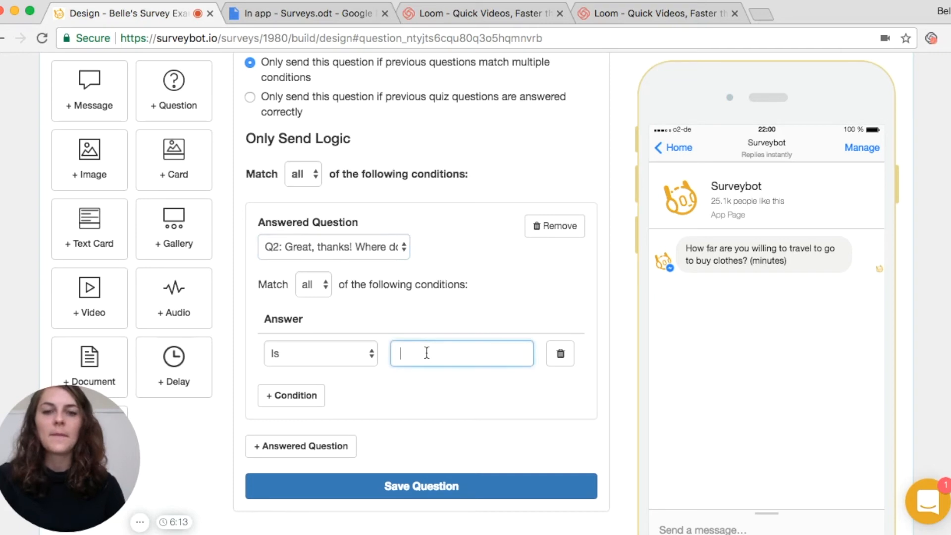
text(Alw)
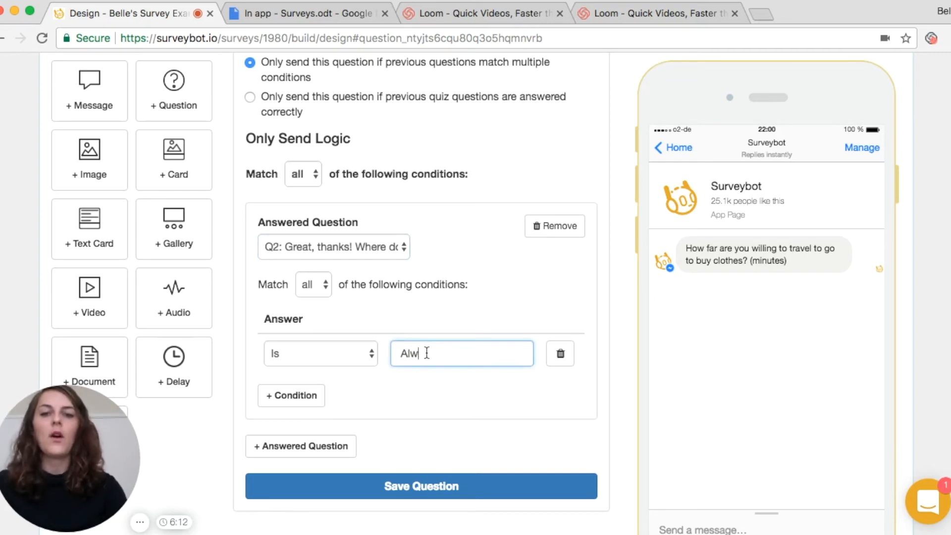
text(ays in a store)
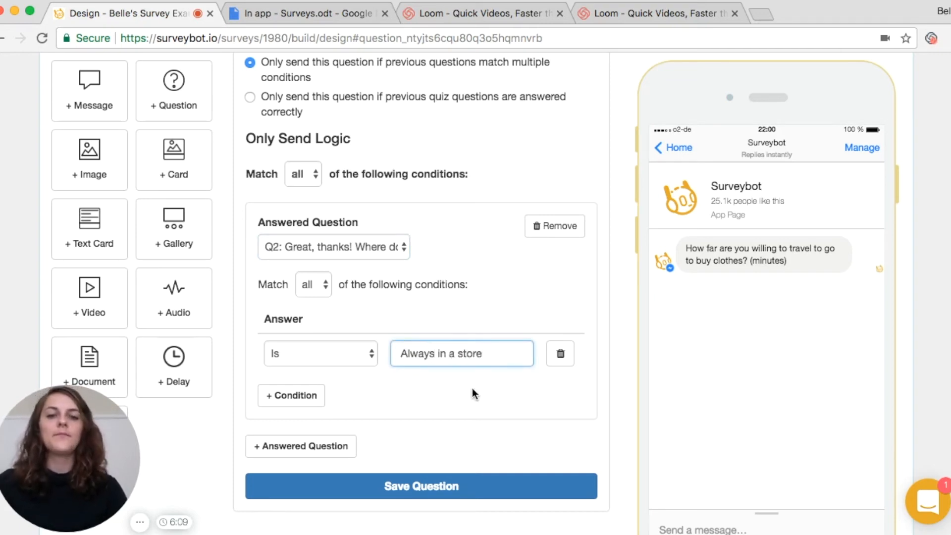
scroll(478, 391, down, 2)
click(458, 443)
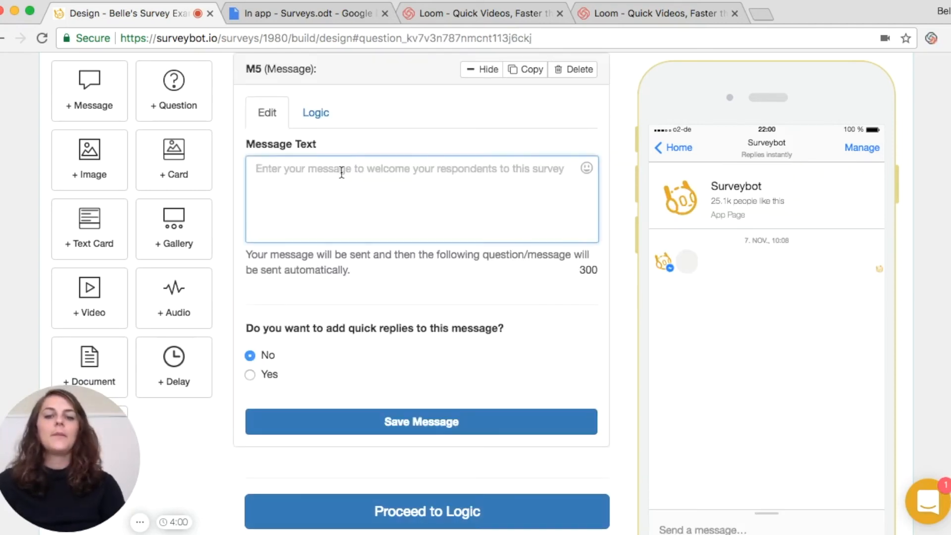
Enter "Thanks for taking this survey. We appreciate it!" as the closing message's text and save the message.
text(Thanks )
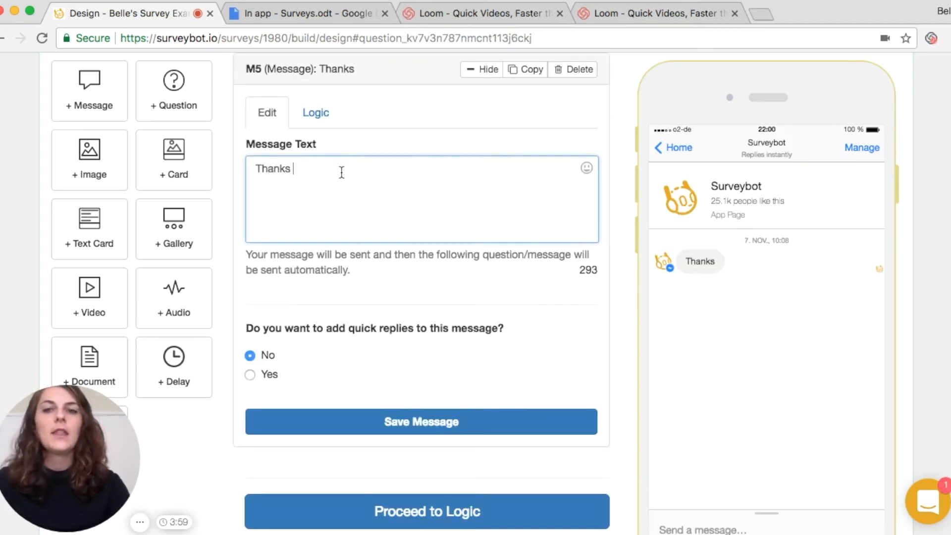
text(for taking this)
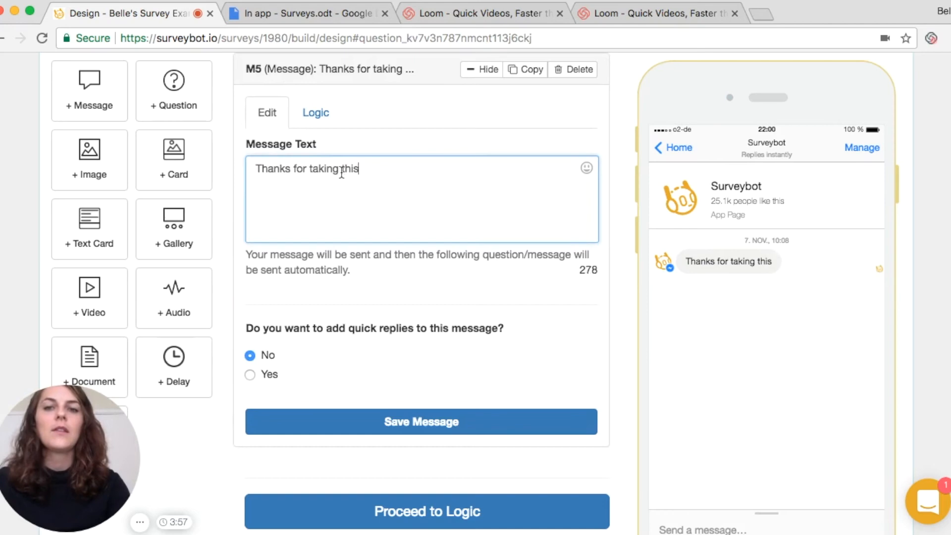
text( survey. We appreciate it!)
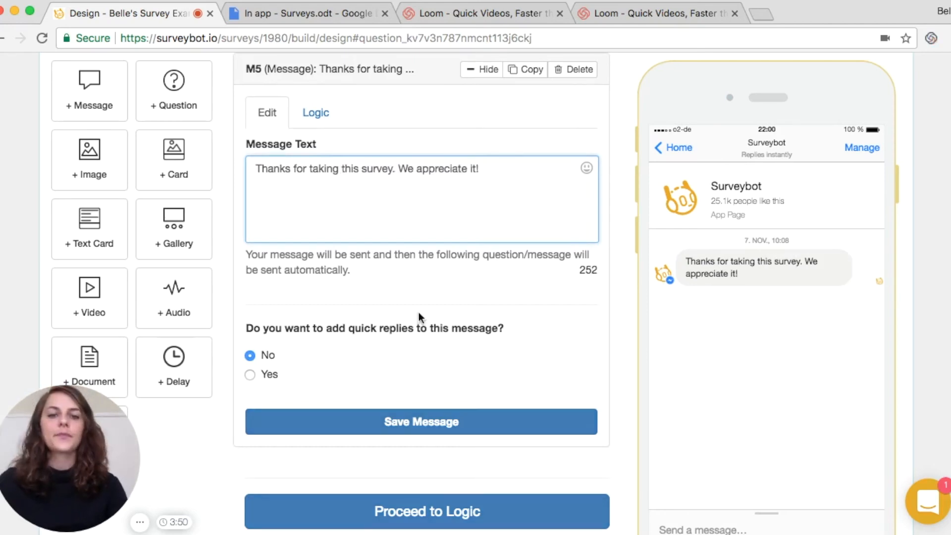
click(496, 426)
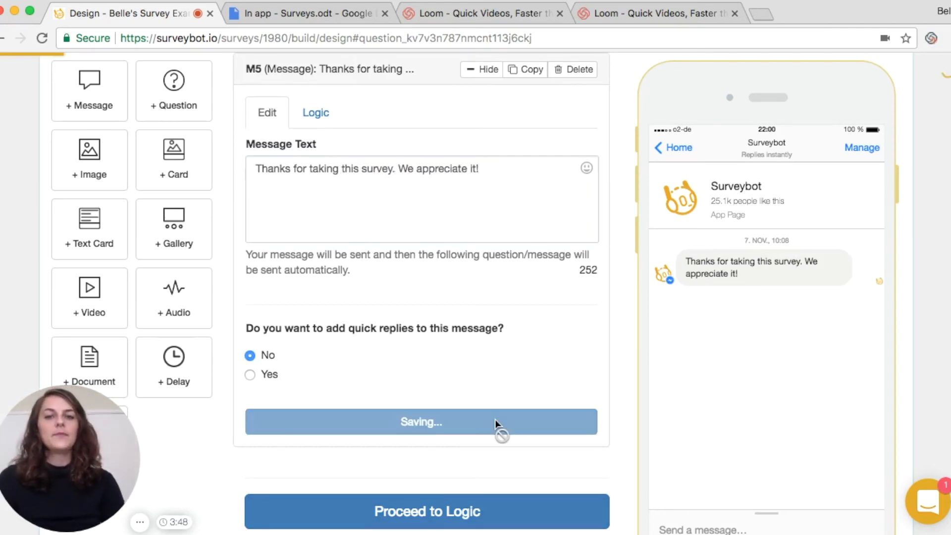